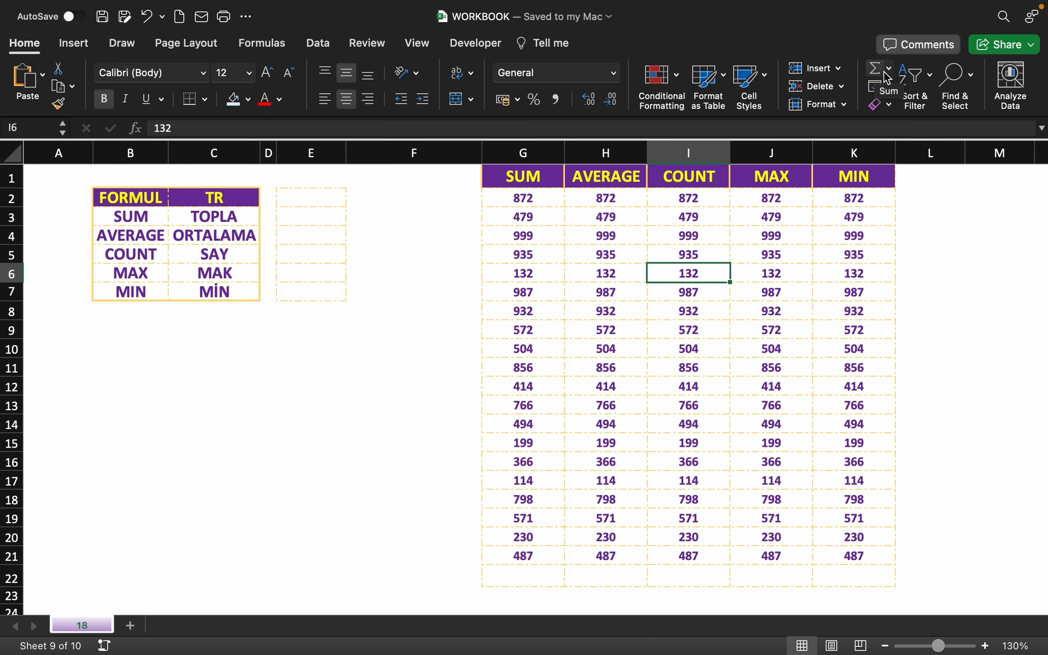
Examine the AutoSum functions, the English–Turkish function name table and the SUM, AVERAGE, COUNT, MAX and MIN number columns
click(893, 76)
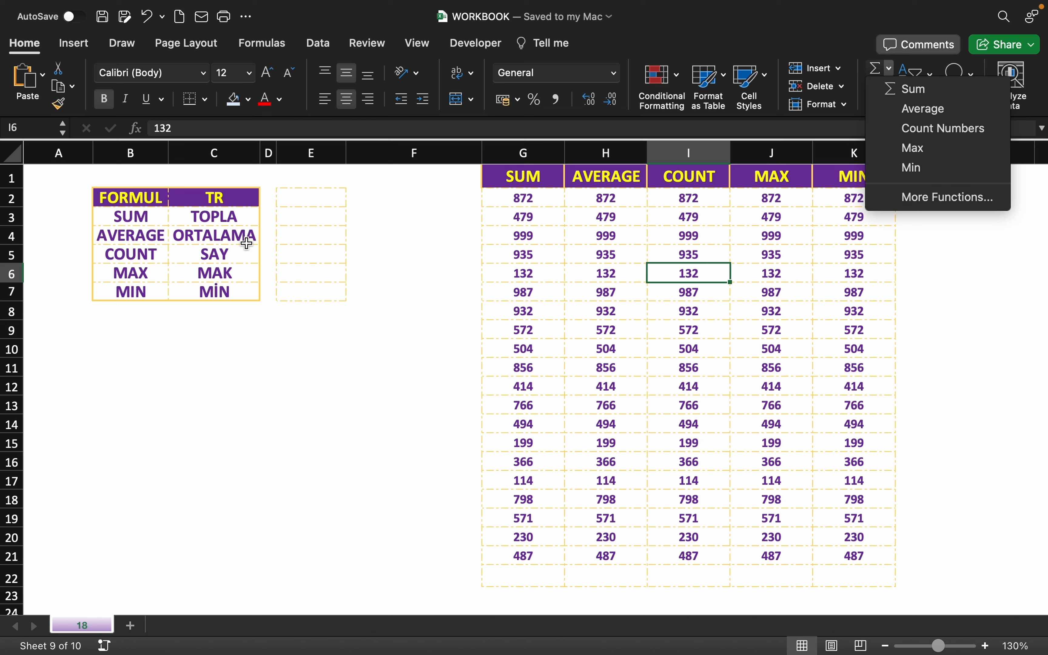
click(173, 241)
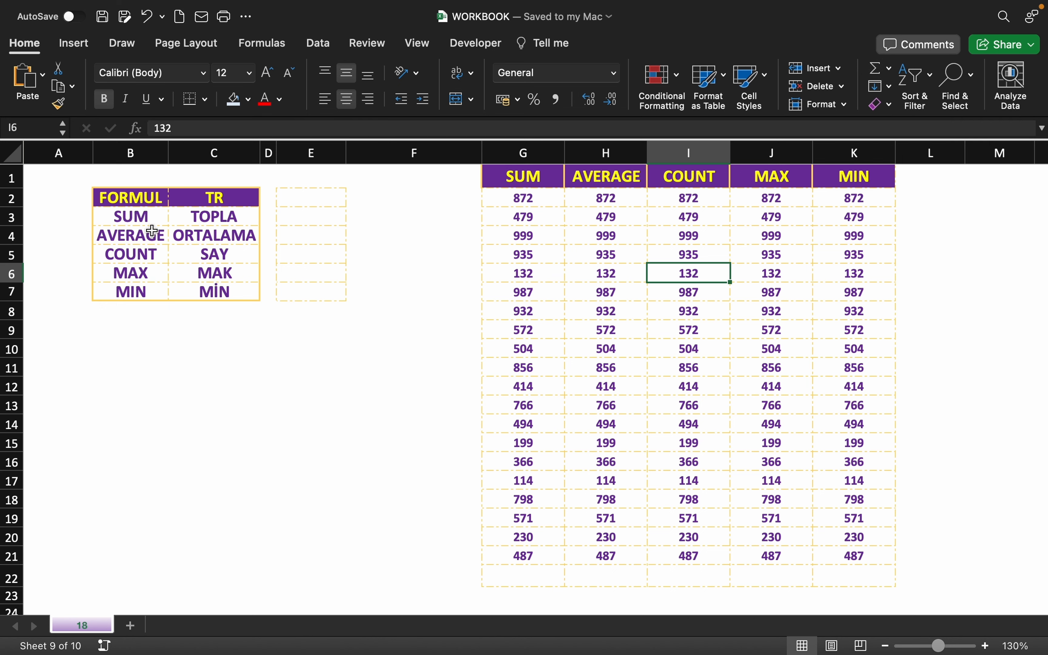
drag(136, 218, 222, 216)
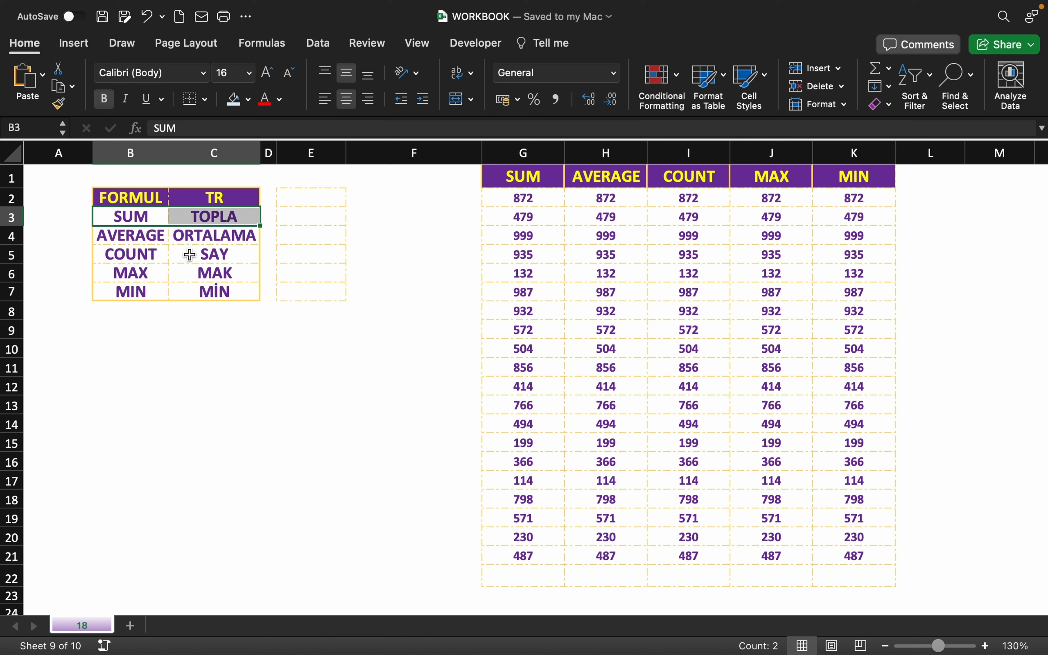
drag(151, 240, 195, 236)
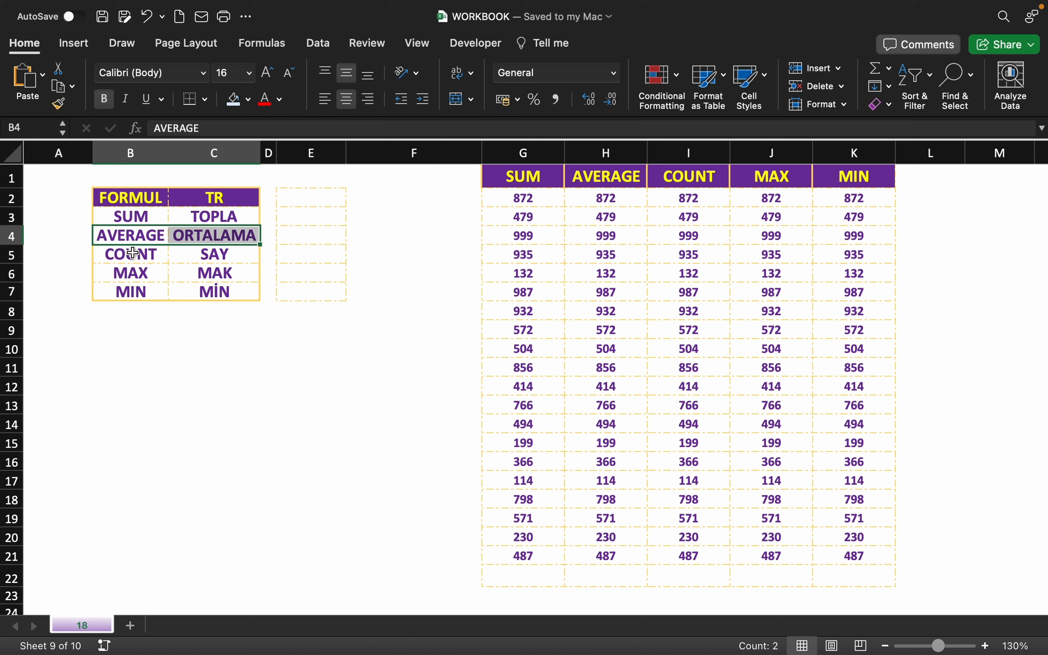
drag(130, 255, 207, 251)
click(158, 276)
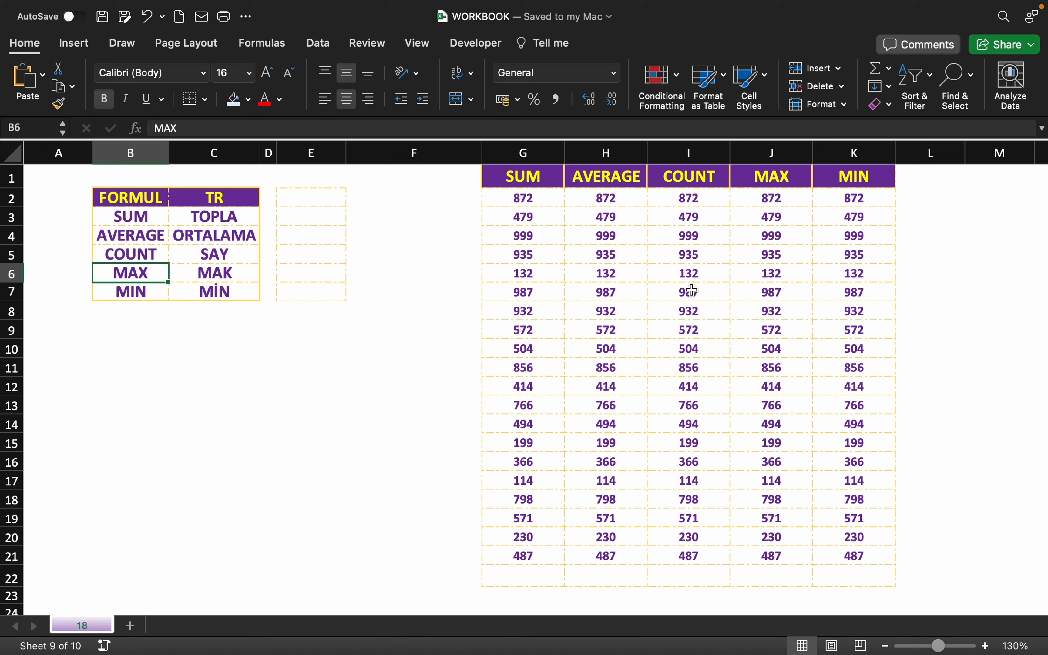
click(601, 258)
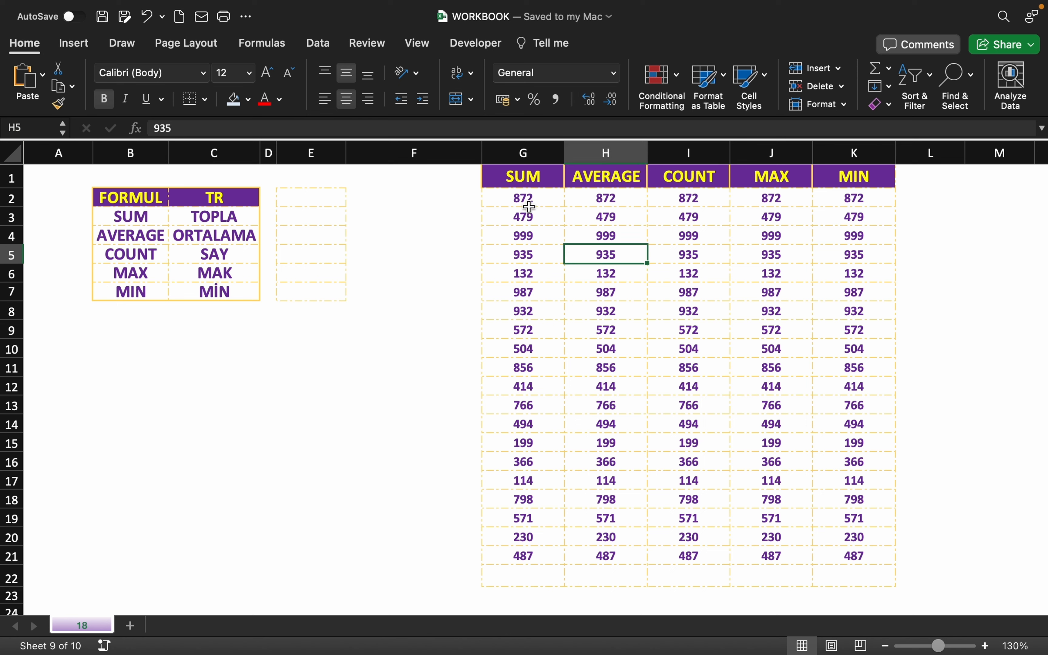
drag(526, 178, 543, 460)
drag(619, 179, 619, 442)
drag(689, 202, 692, 502)
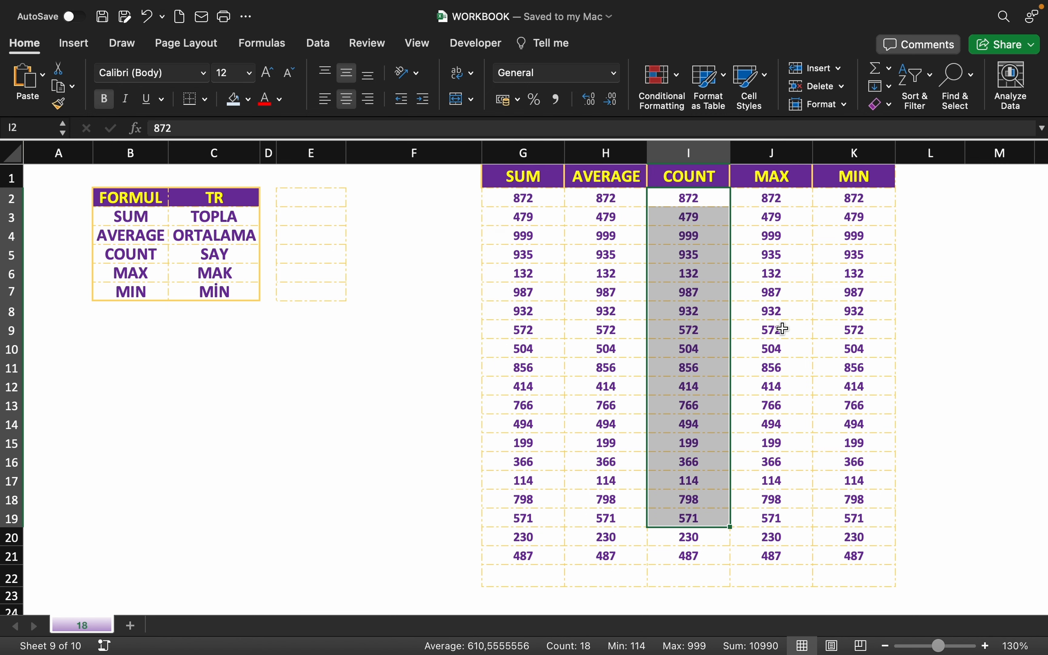
drag(771, 199, 803, 396)
drag(837, 206, 840, 438)
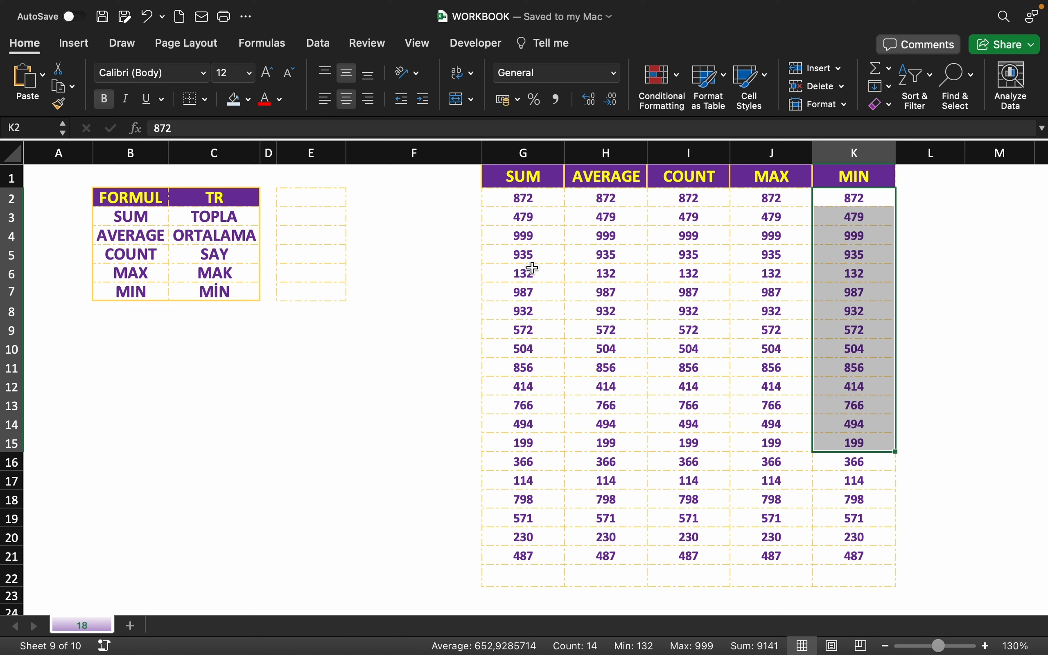
click(302, 218)
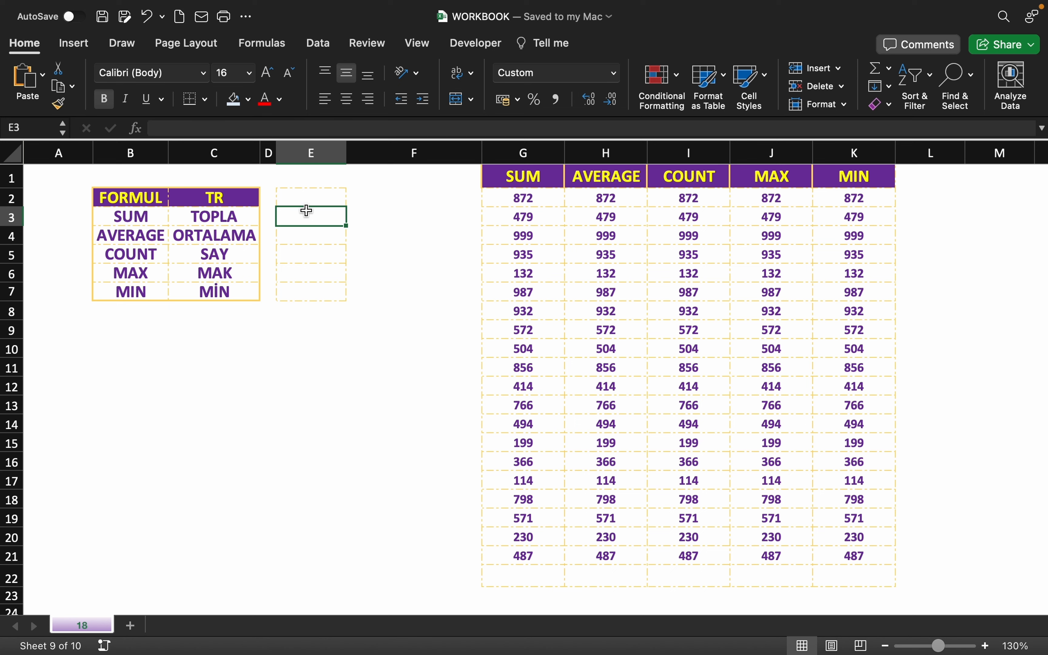
text(=)
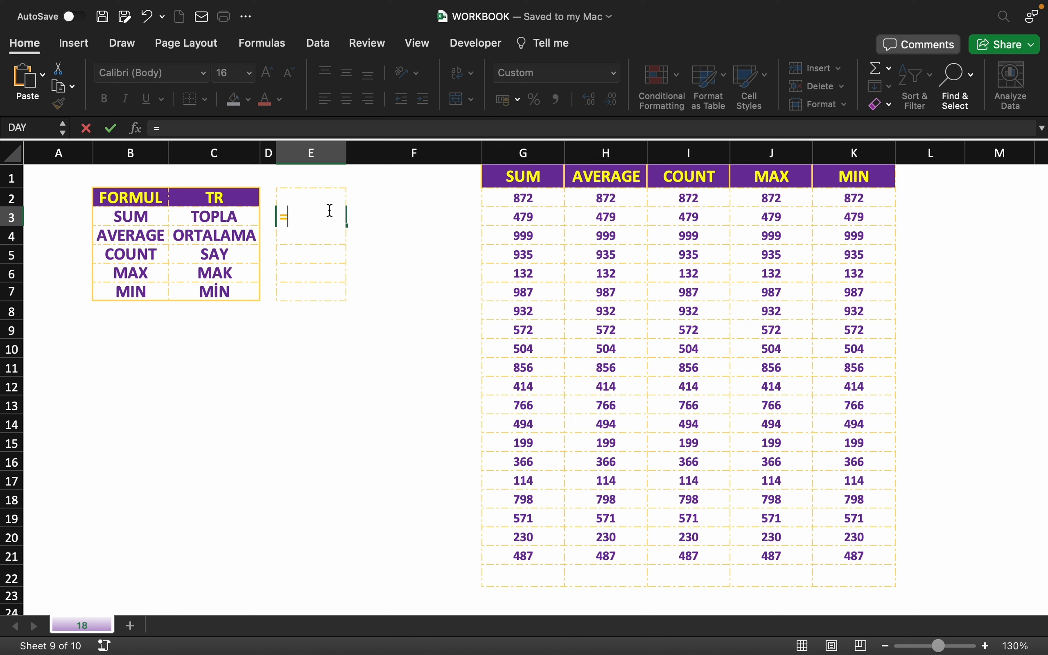
click(525, 199)
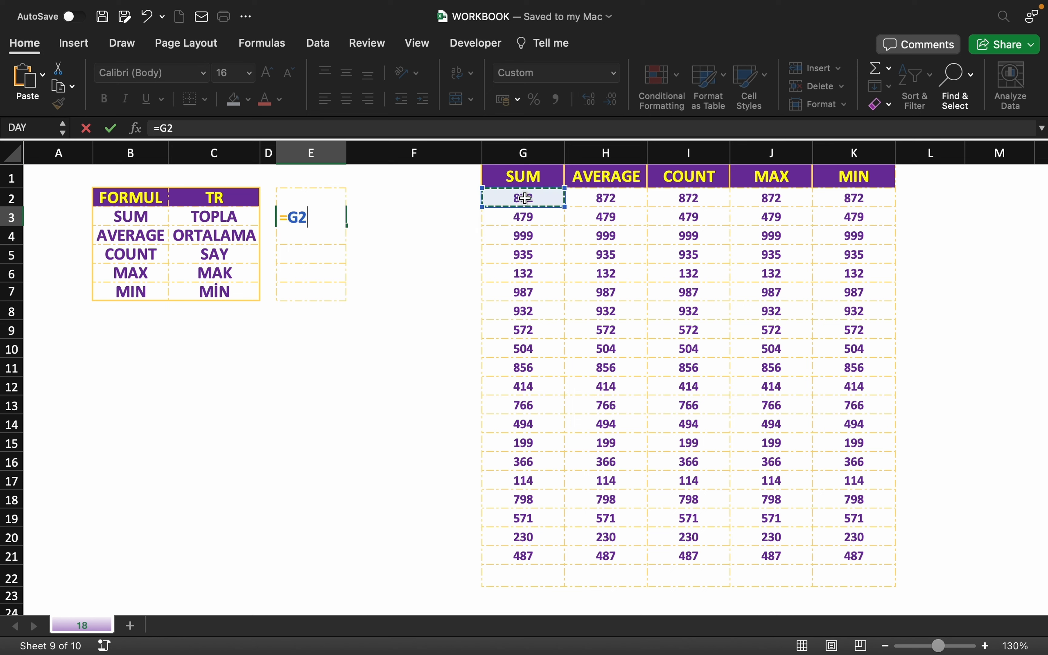
text(+)
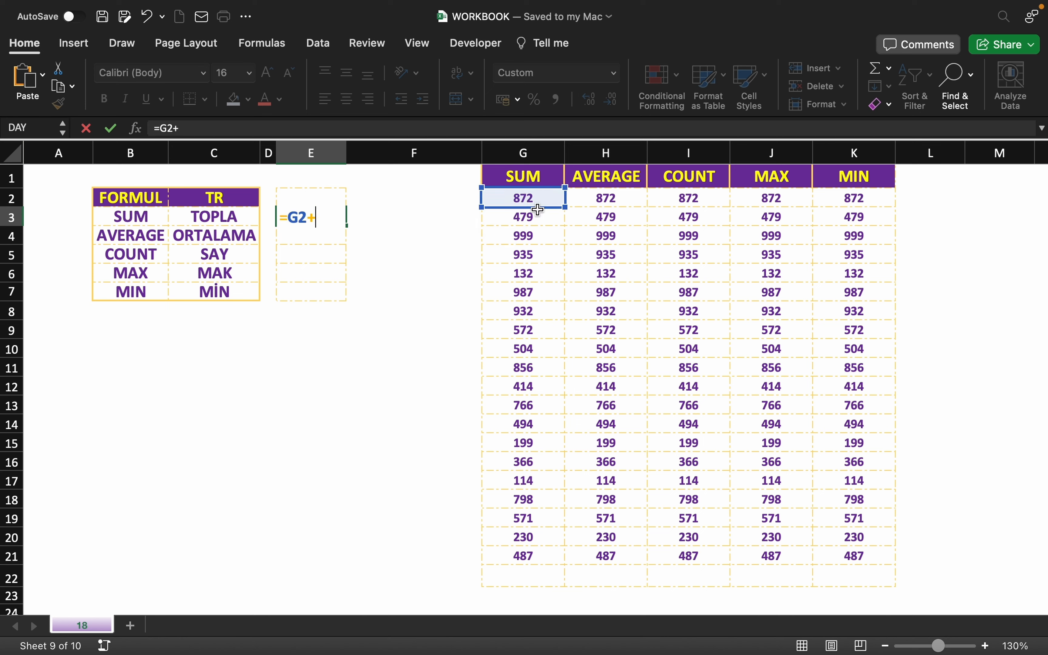
click(530, 219)
text(+)
click(533, 236)
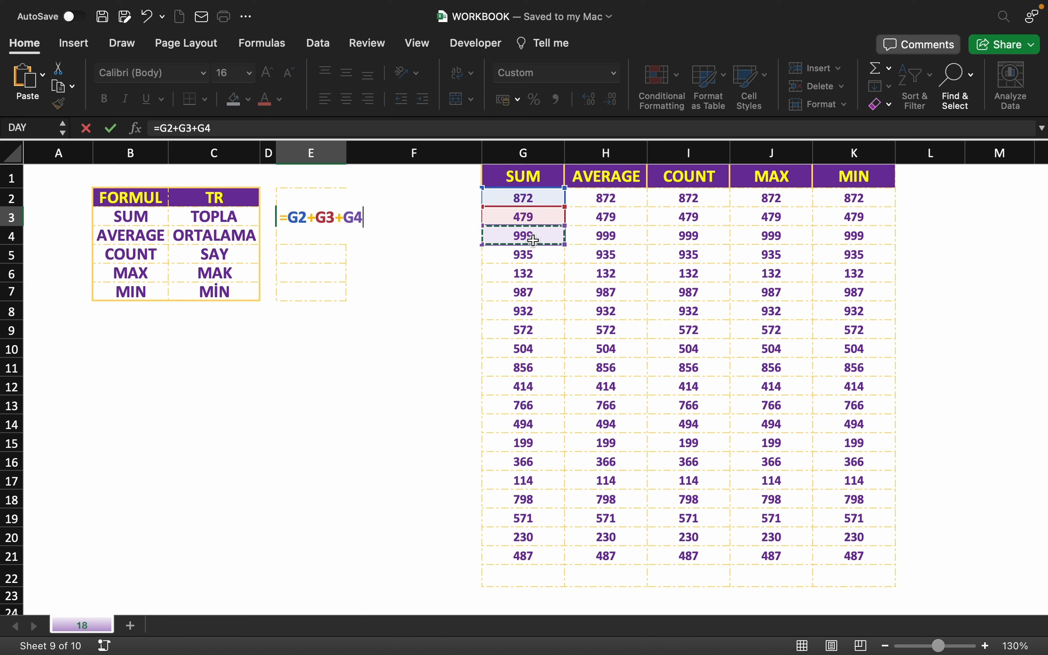
text(+)
click(537, 315)
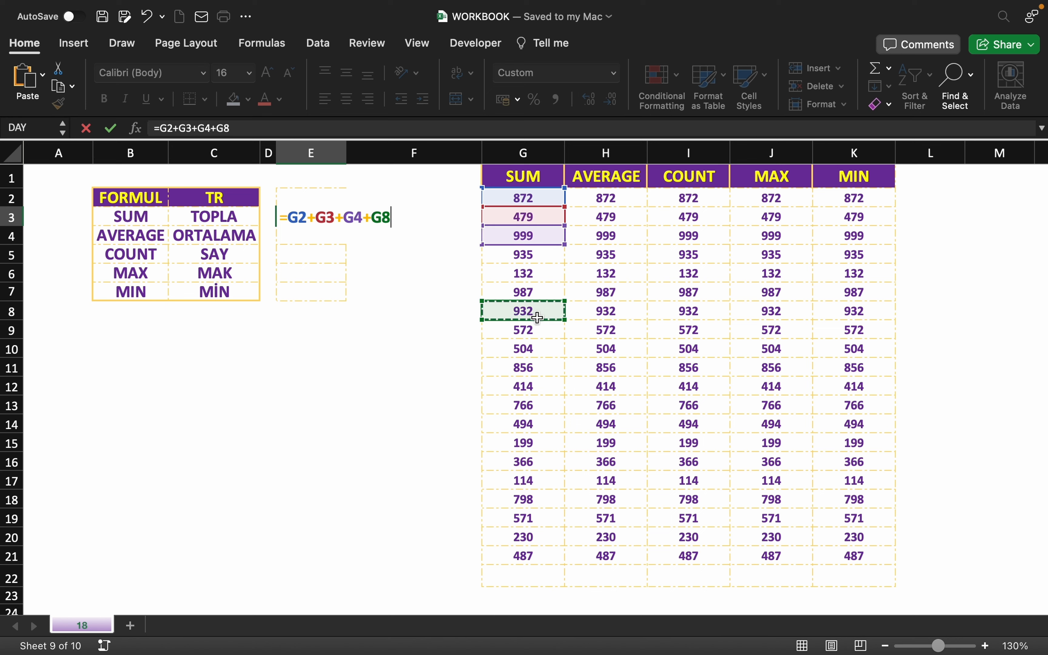
text(+)
click(522, 350)
text(+)
key(Escape)
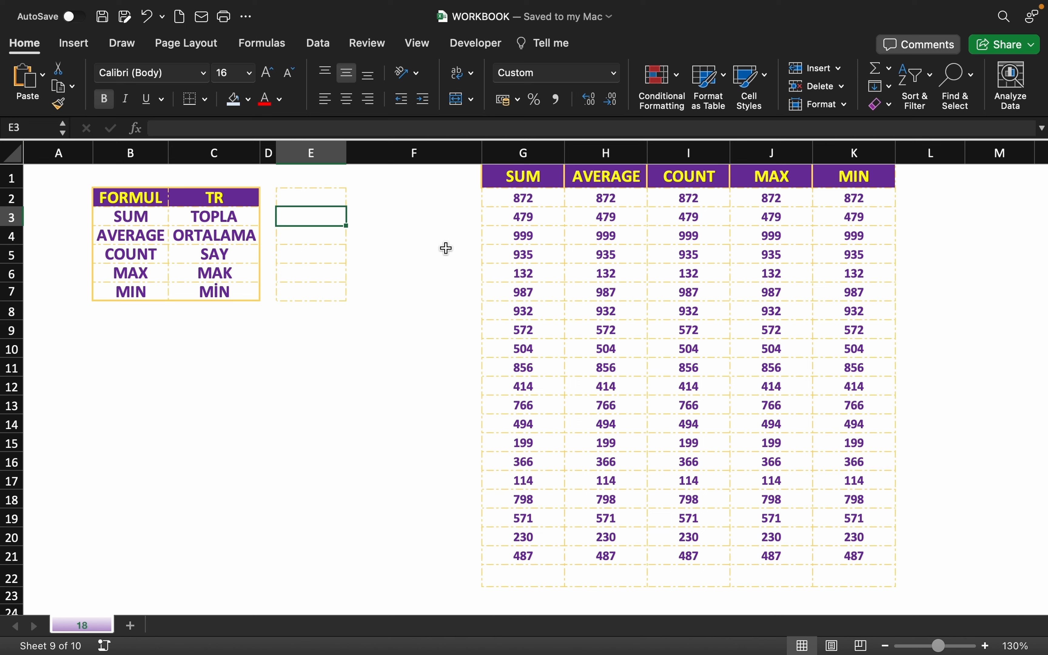
Total the SUM column in cell E3 with the formula =SUM(G2:G21)
text(=)
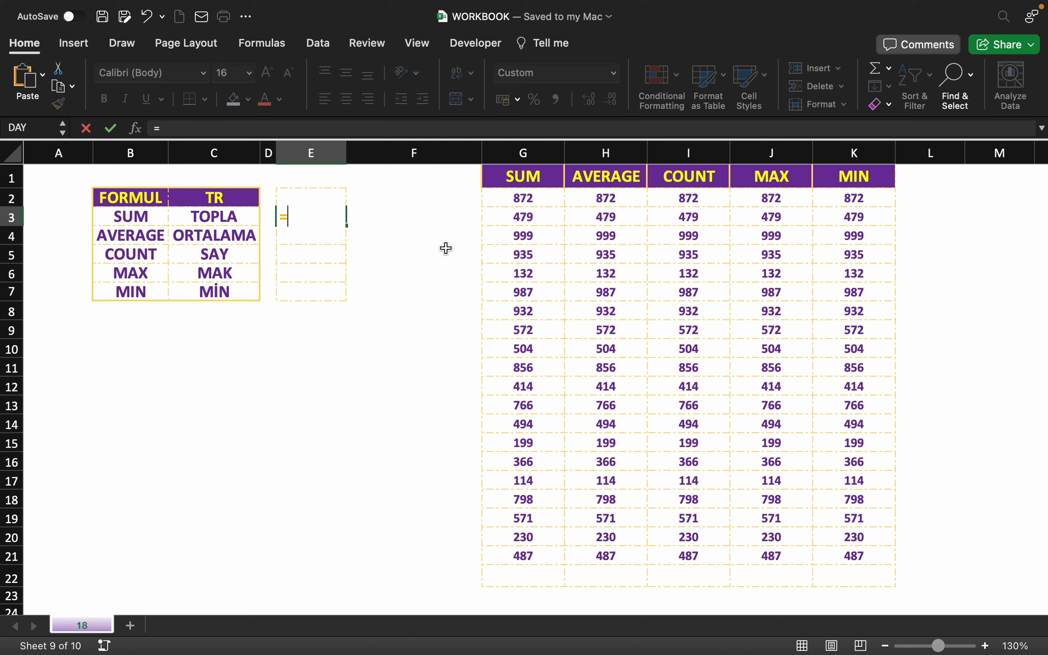
text(s)
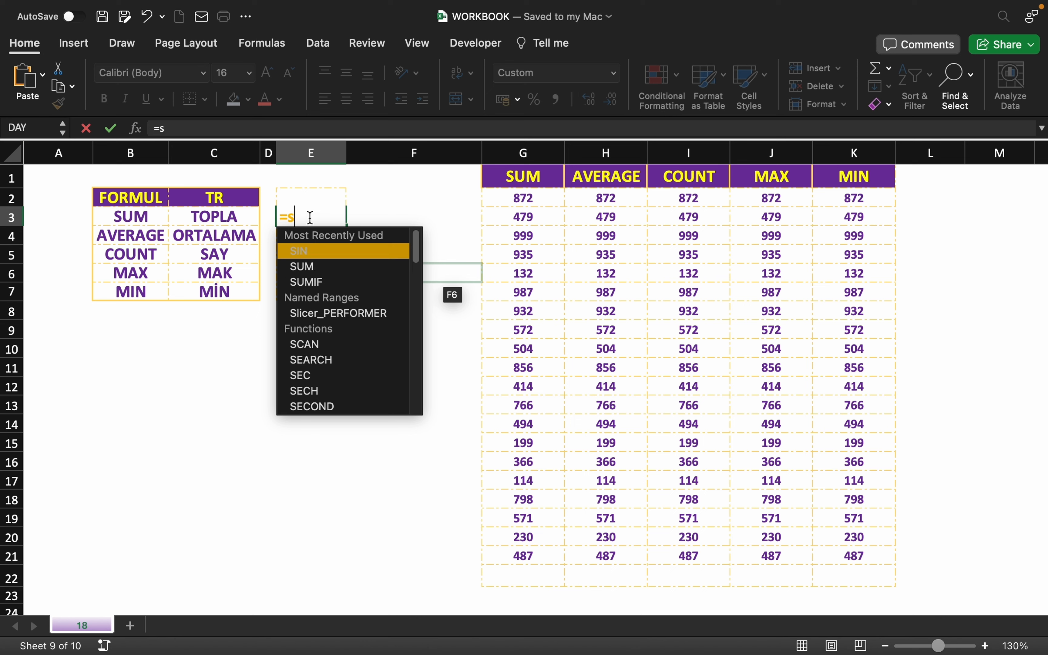
text(u)
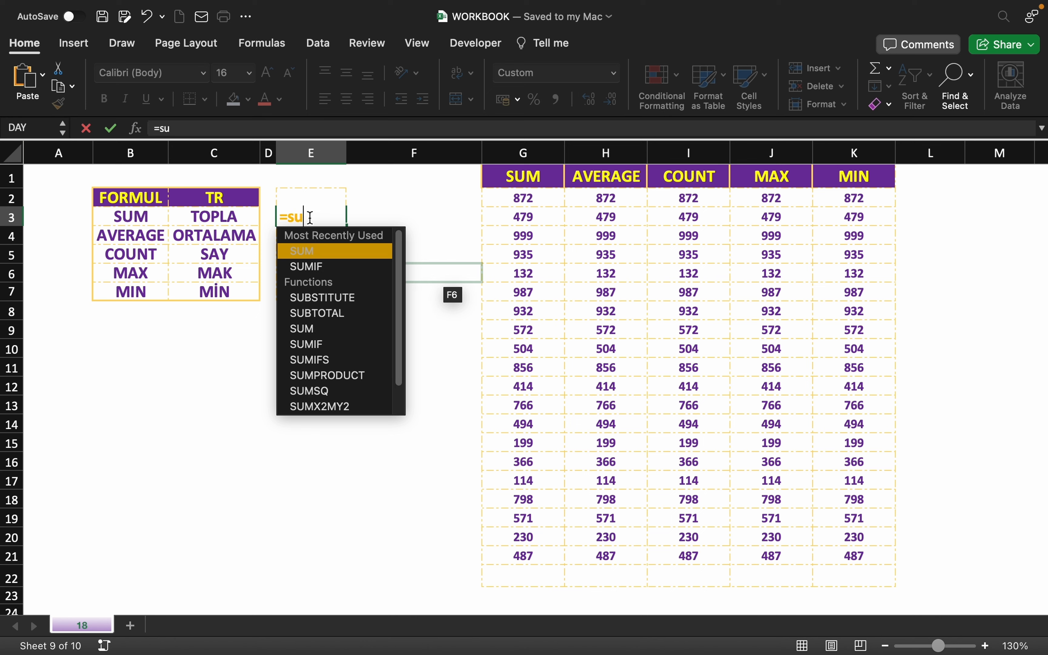
double_click(319, 252)
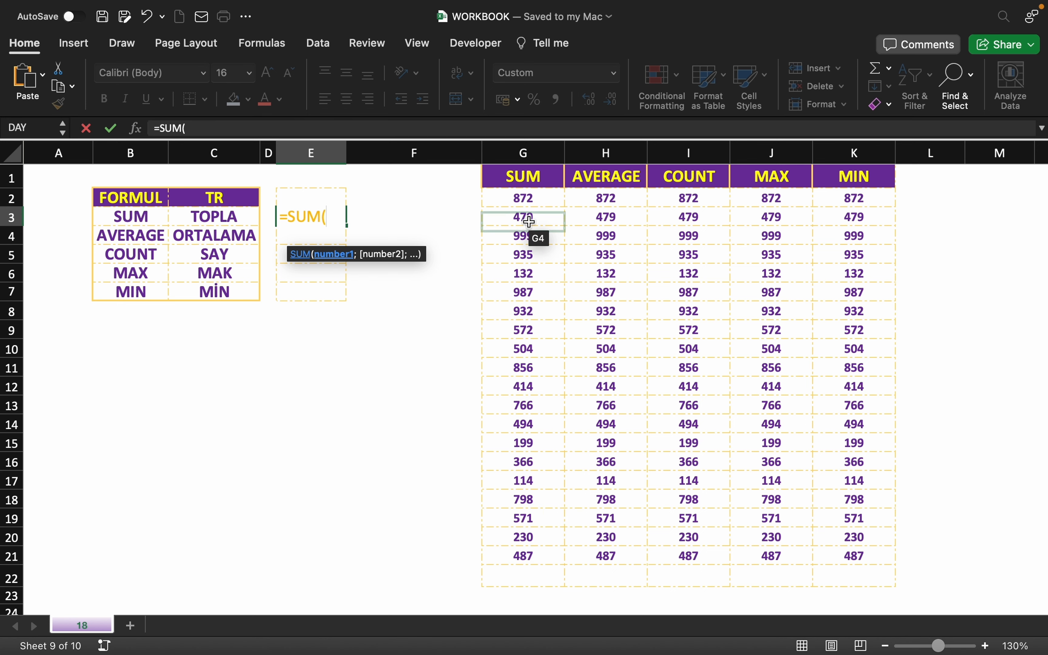
click(523, 198)
drag(521, 217, 536, 546)
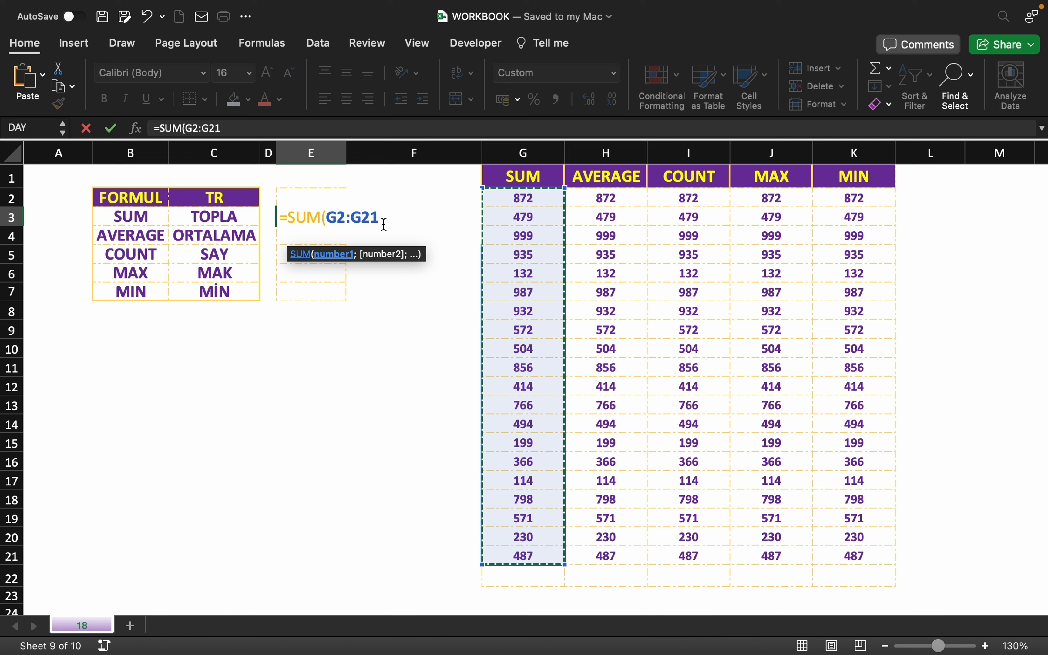
text())
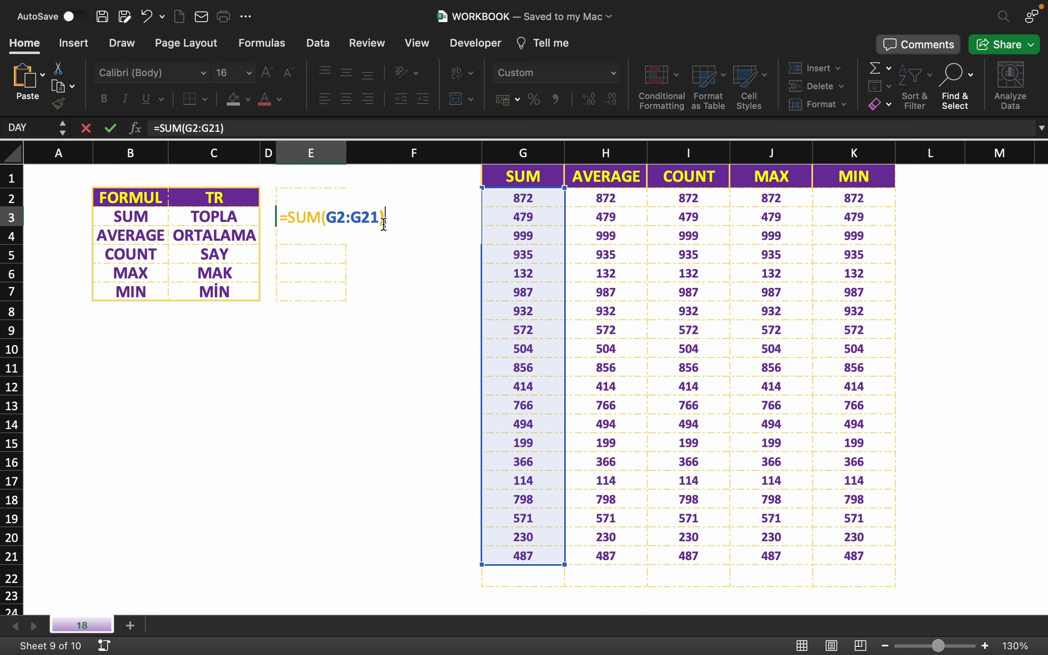
key(Return)
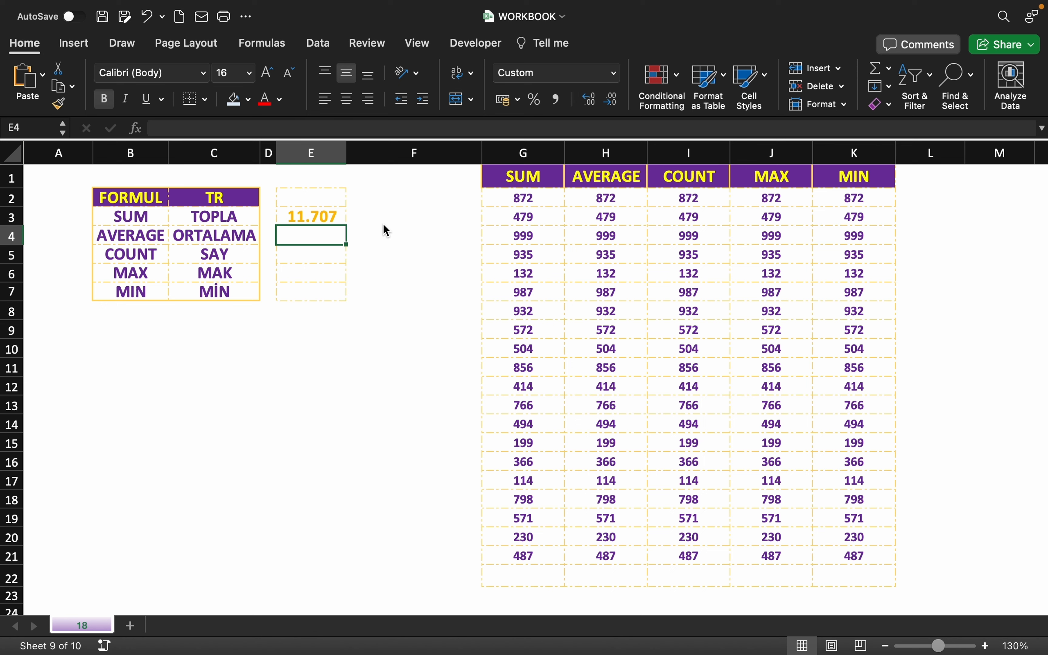
click(319, 214)
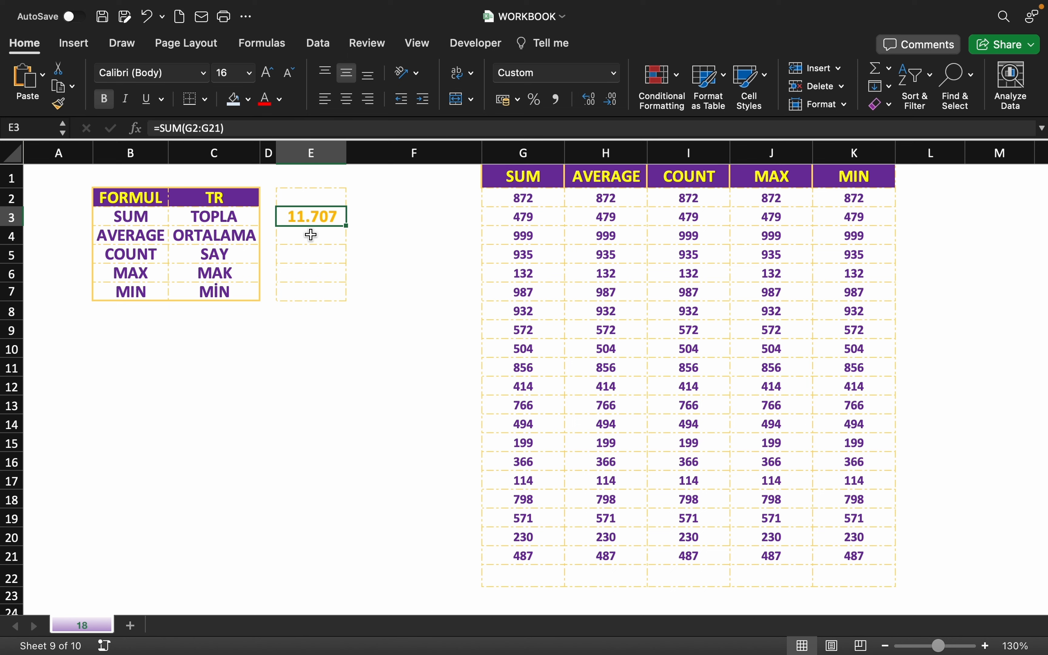
Calculate the mean of the AVERAGE column in cell E4 with the formula =AVERAGE(H2:H21)
click(311, 234)
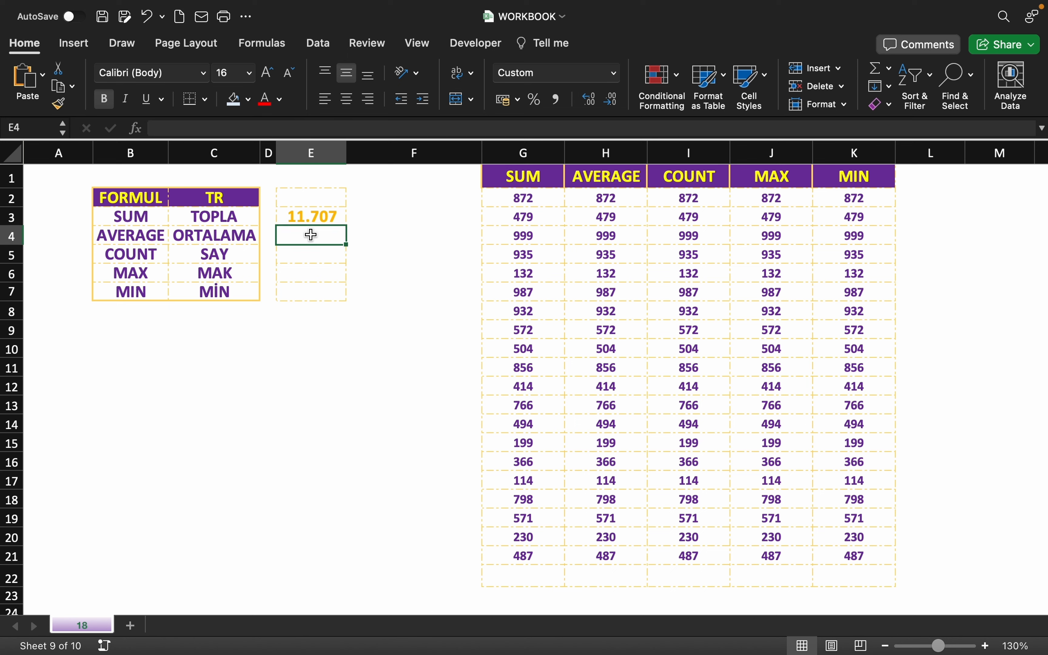
text(=)
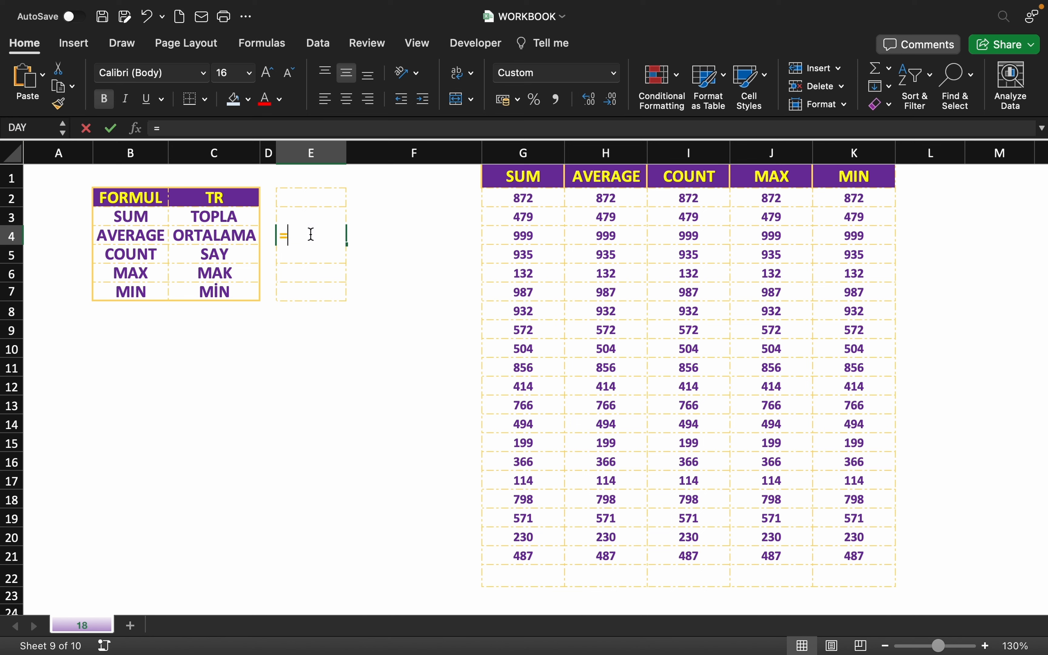
text(ave)
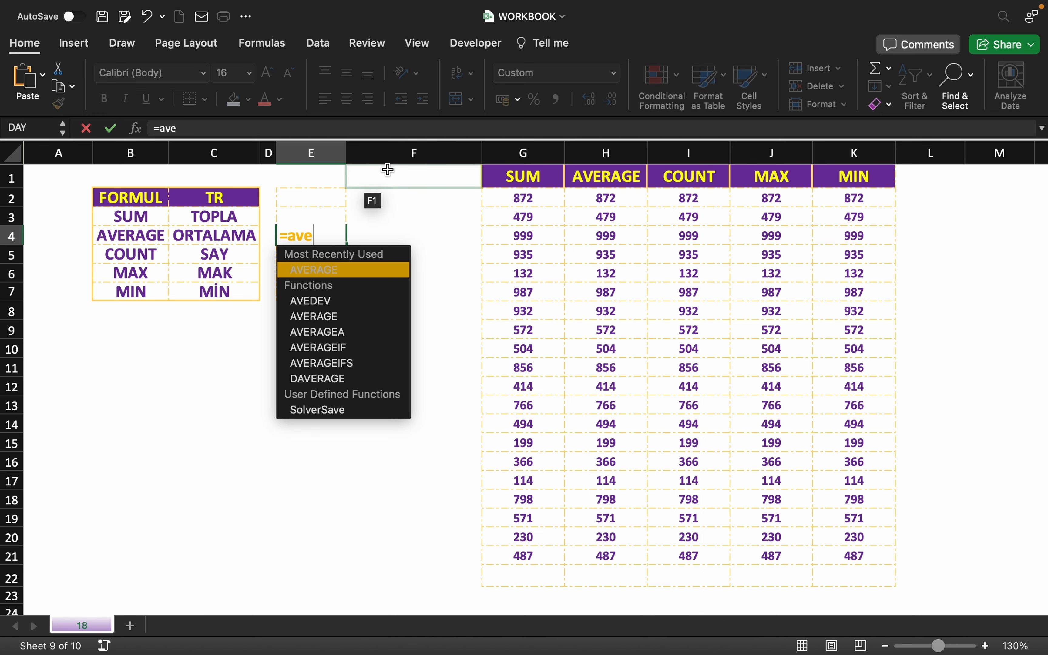
key(Tab)
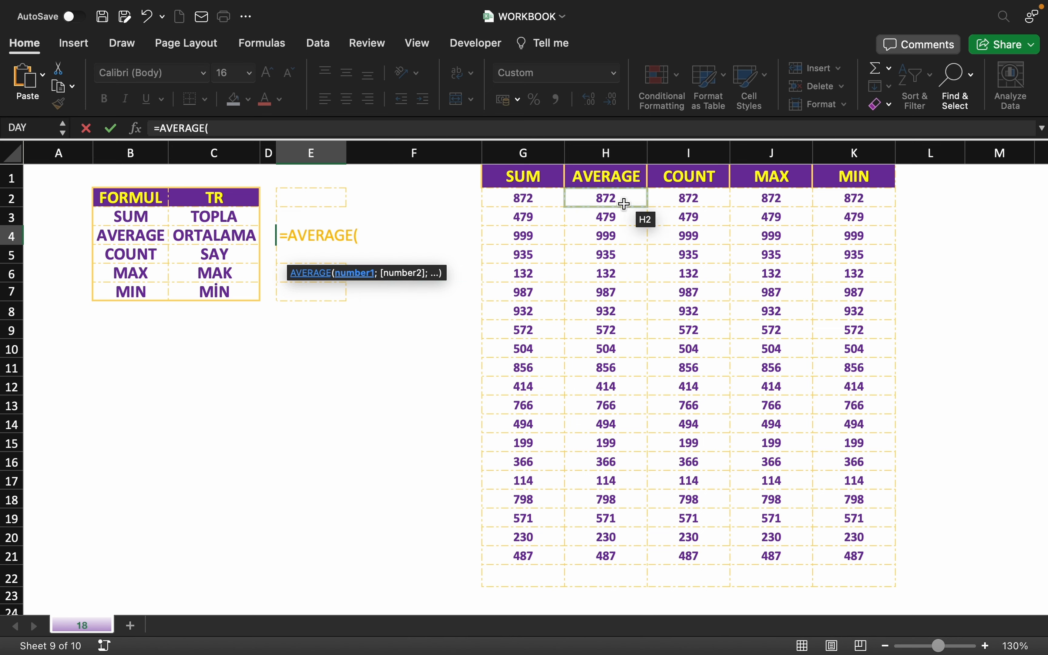
drag(627, 206, 615, 559)
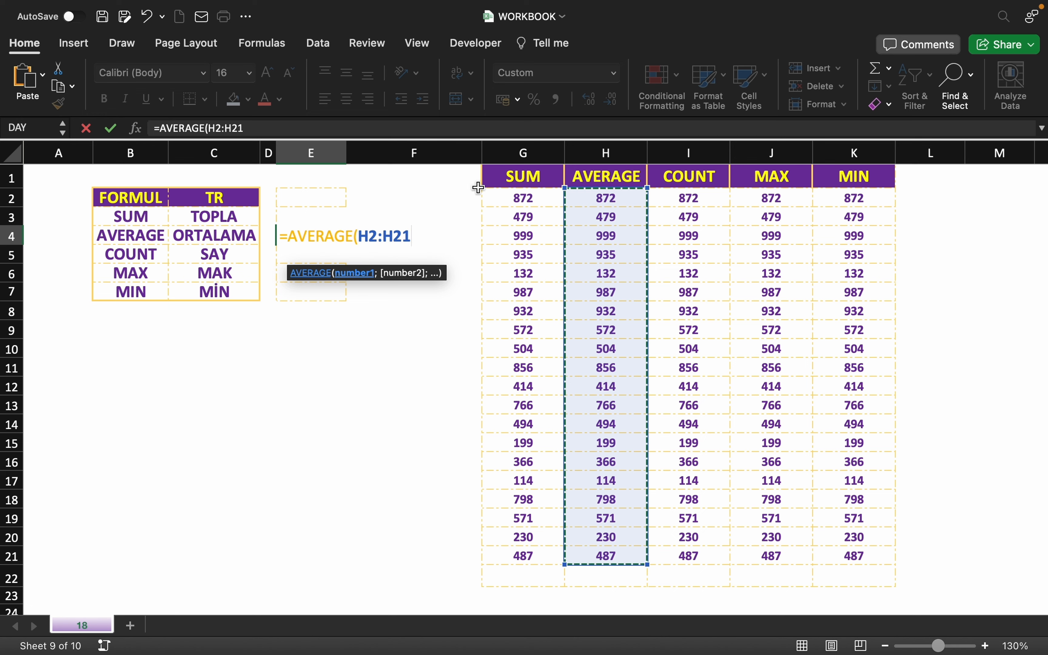
text())
key(Return)
click(305, 238)
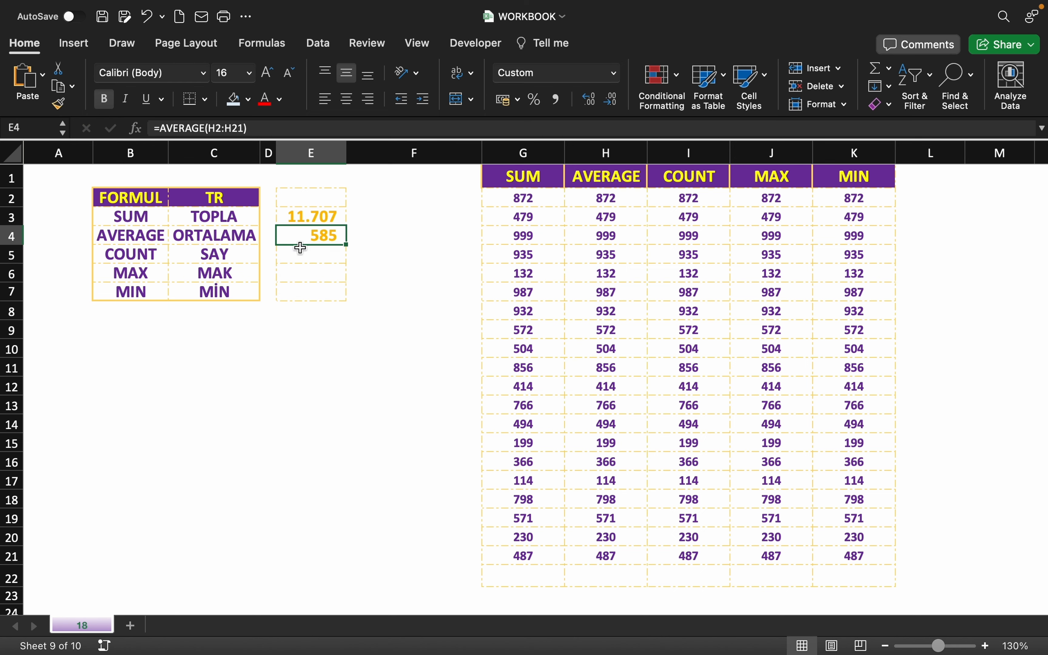
Count the numbers of the COUNT column in cell E5 with the formula =COUNT(I2:I21)
click(306, 252)
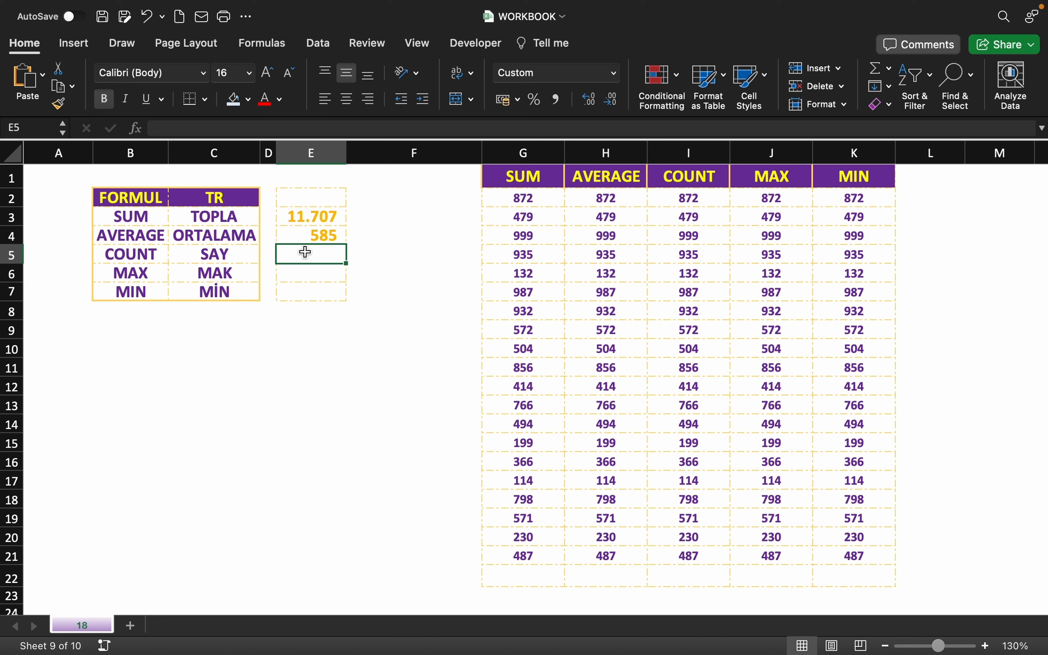
text(=c)
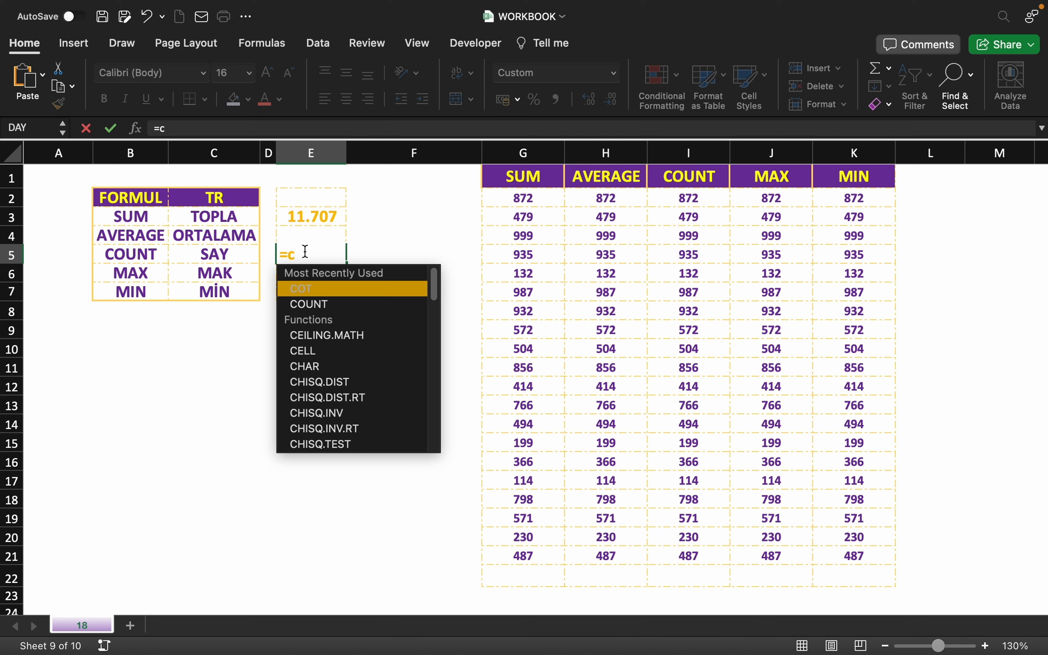
key(Down)
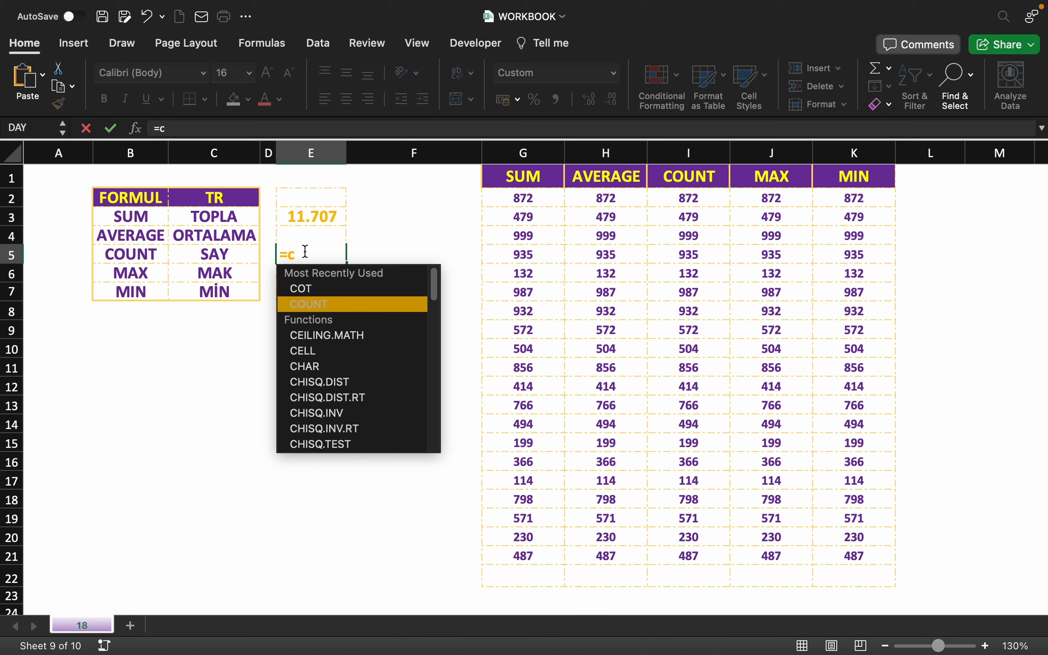
key(Tab)
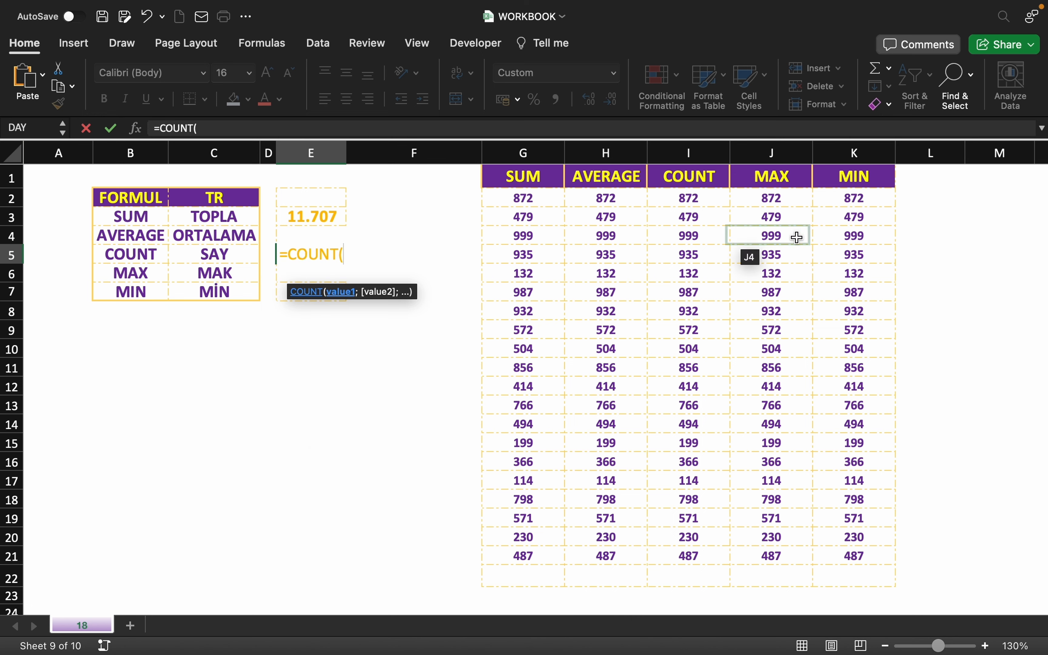
drag(690, 190, 693, 557)
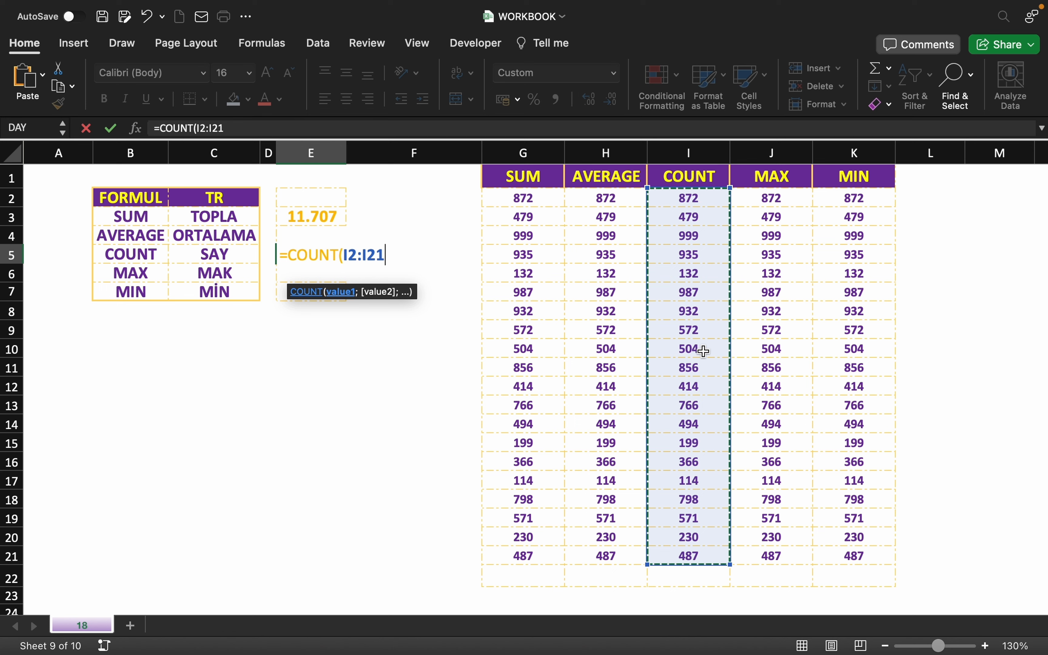
text())
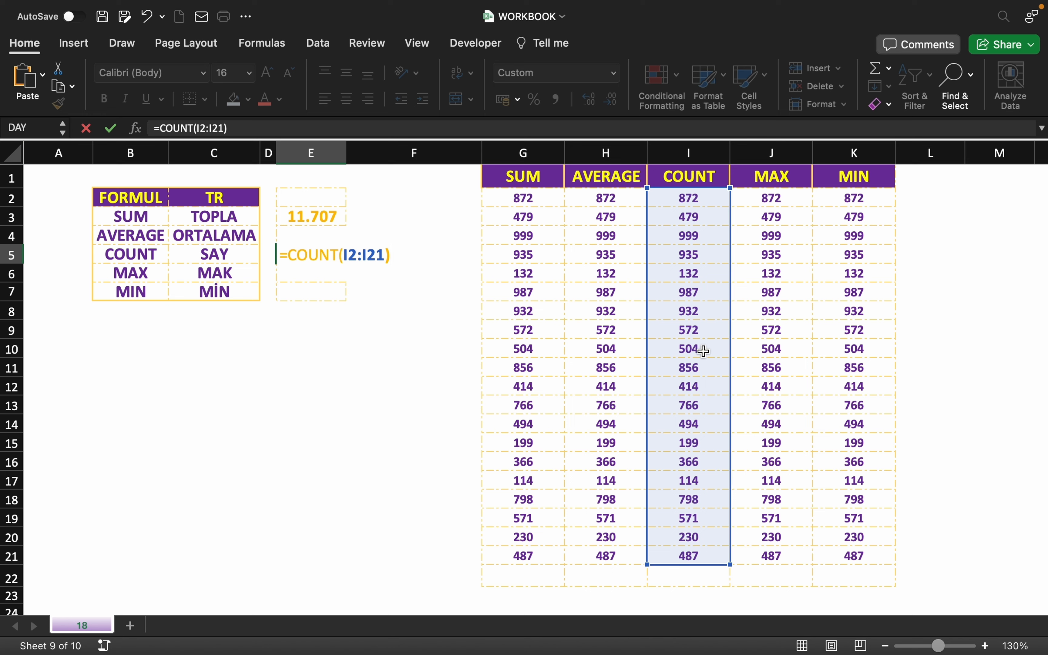
key(Return)
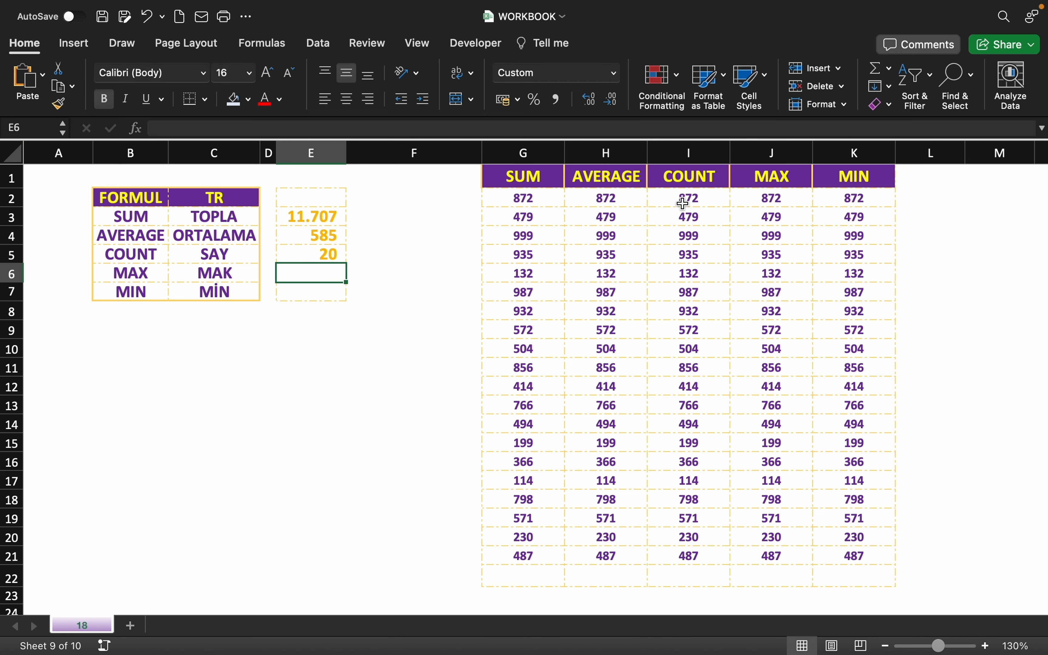
drag(688, 198, 703, 556)
Find the largest number of the MAX column in cell E6 with the formula =MAX(J2:J21)
click(325, 268)
text(=ma)
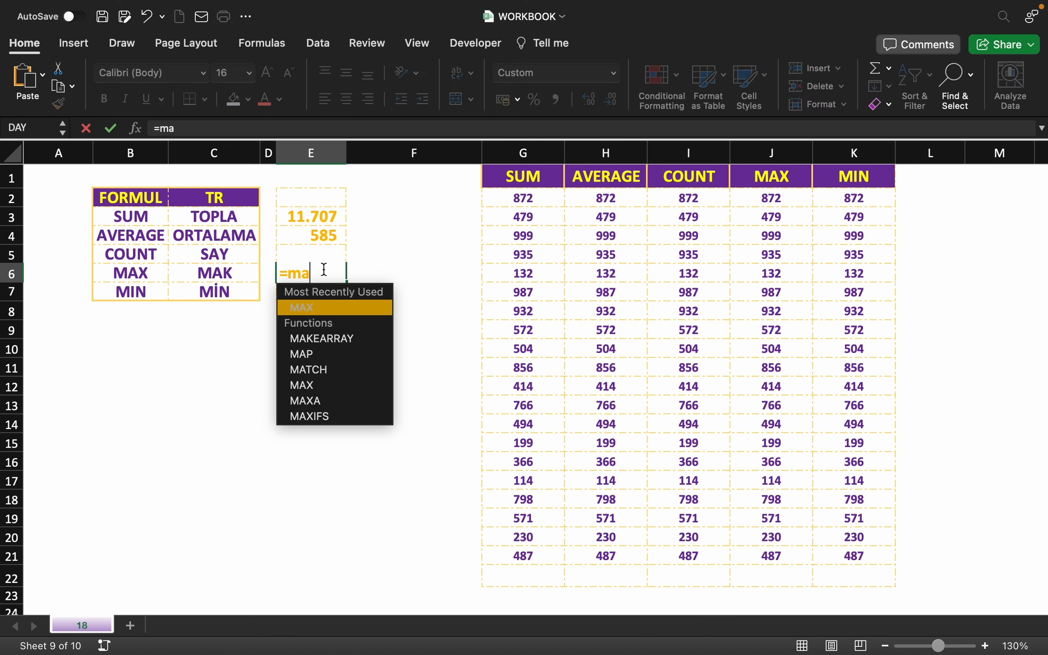
key(Tab)
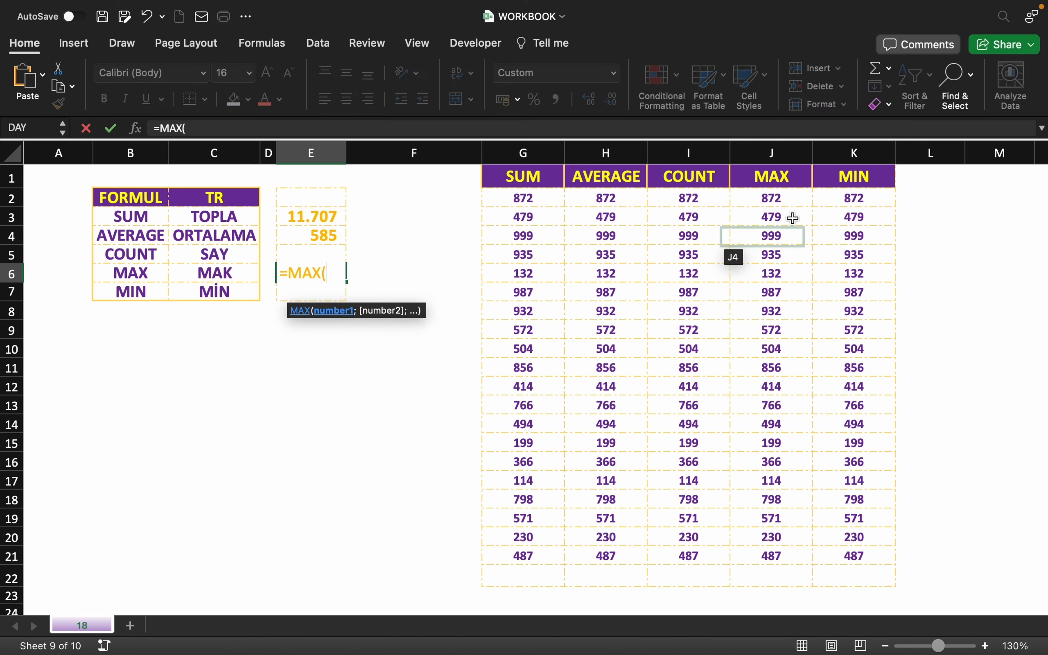
drag(789, 201, 754, 557)
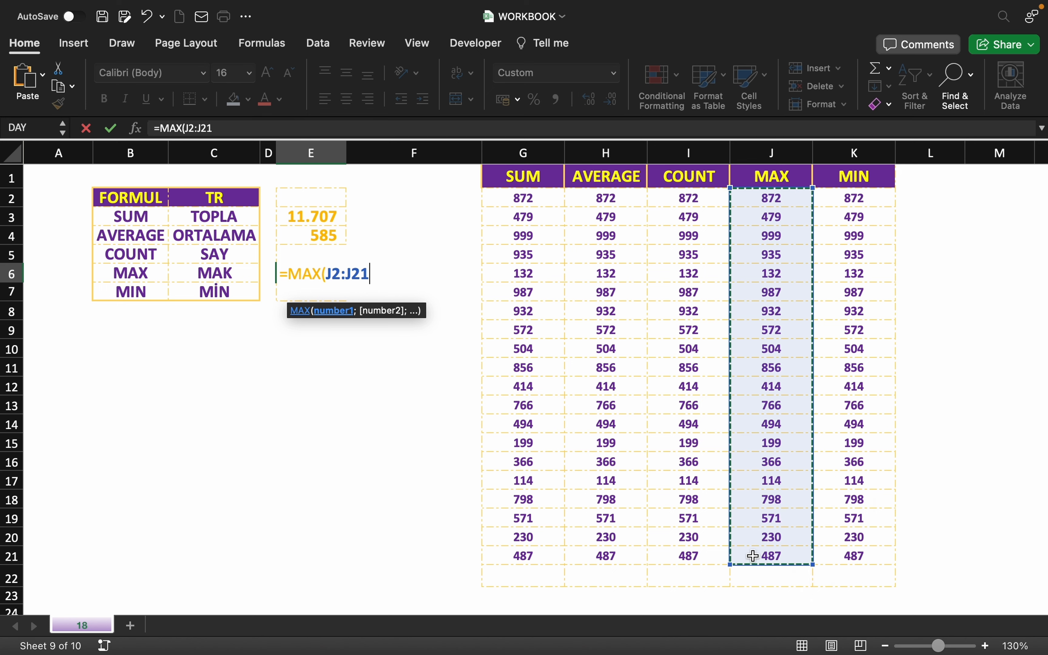
text())
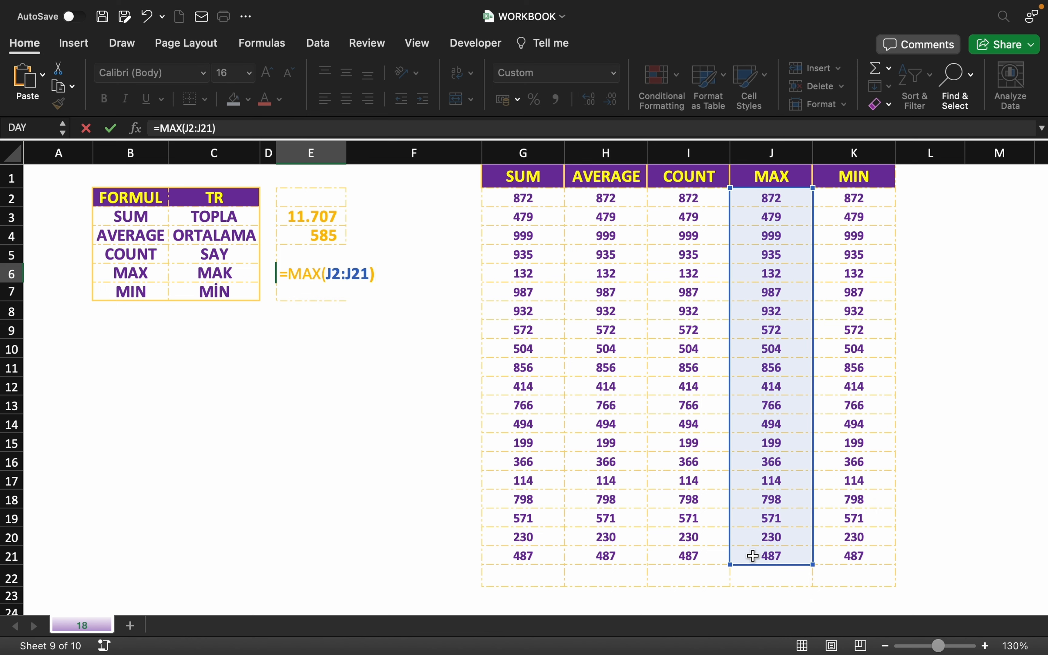
key(Return)
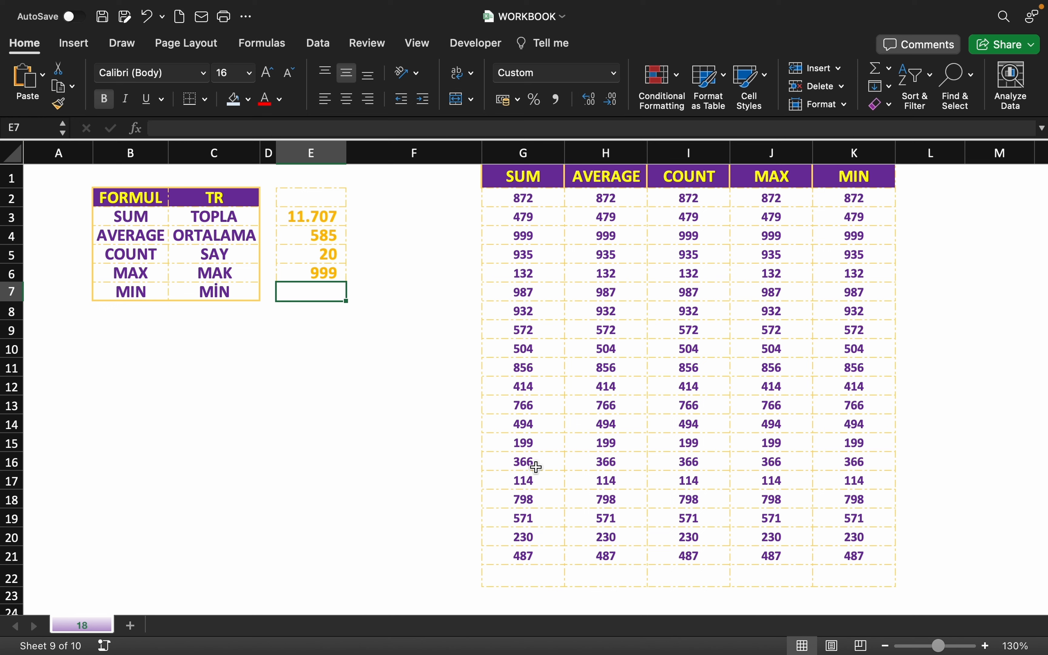
Find the smallest number of the MIN column in cell E7 with the formula =MIN(K2:K21)
text(=mı)
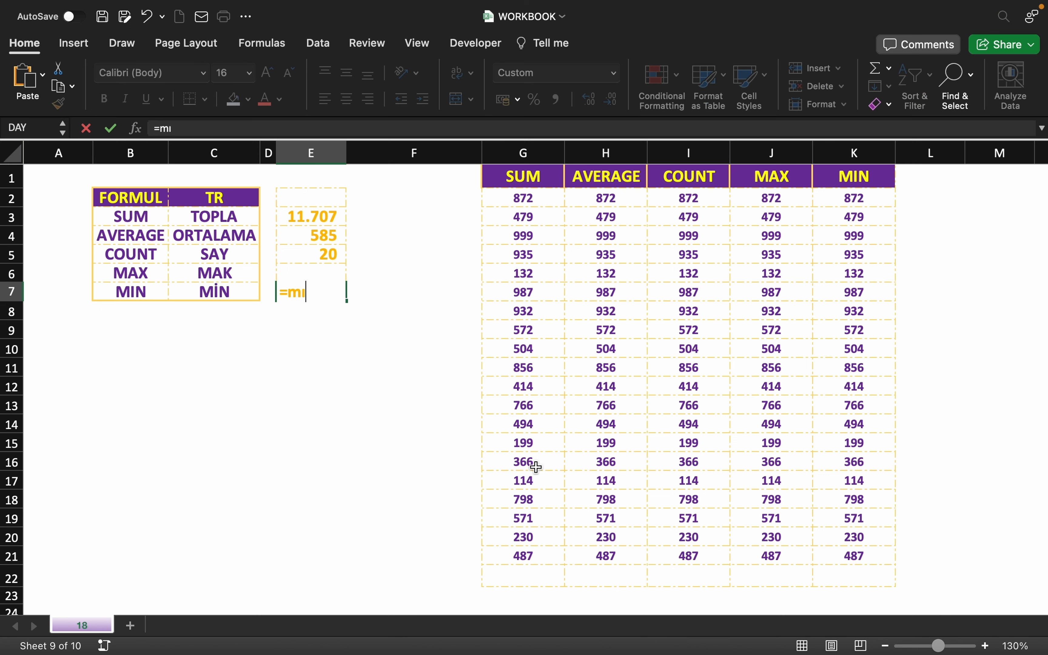
key(BackSpace)
text(i)
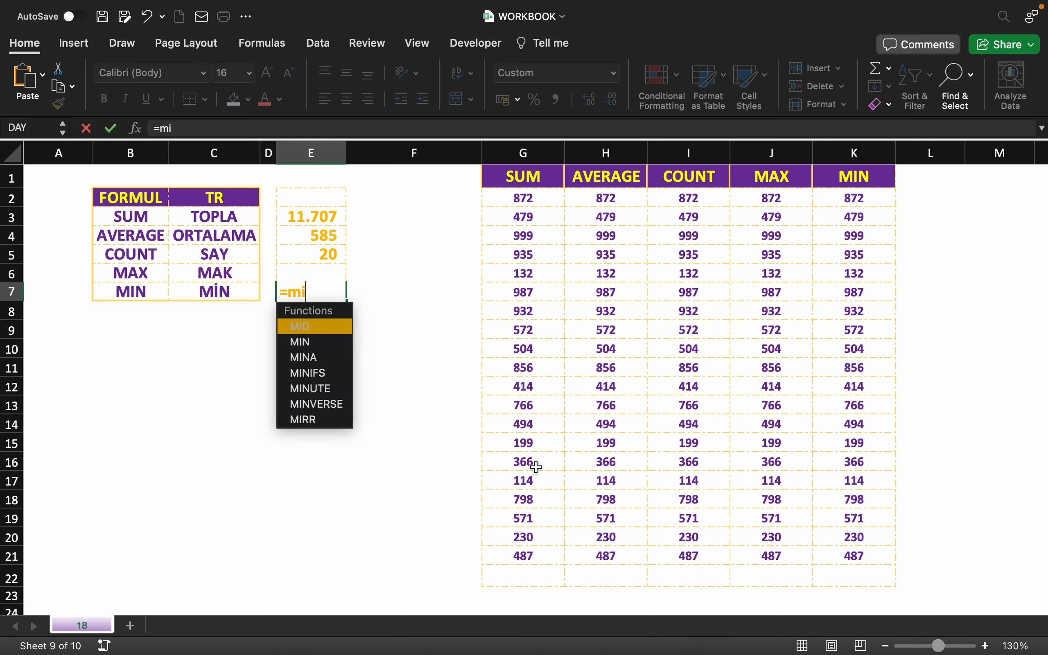
key(Down)
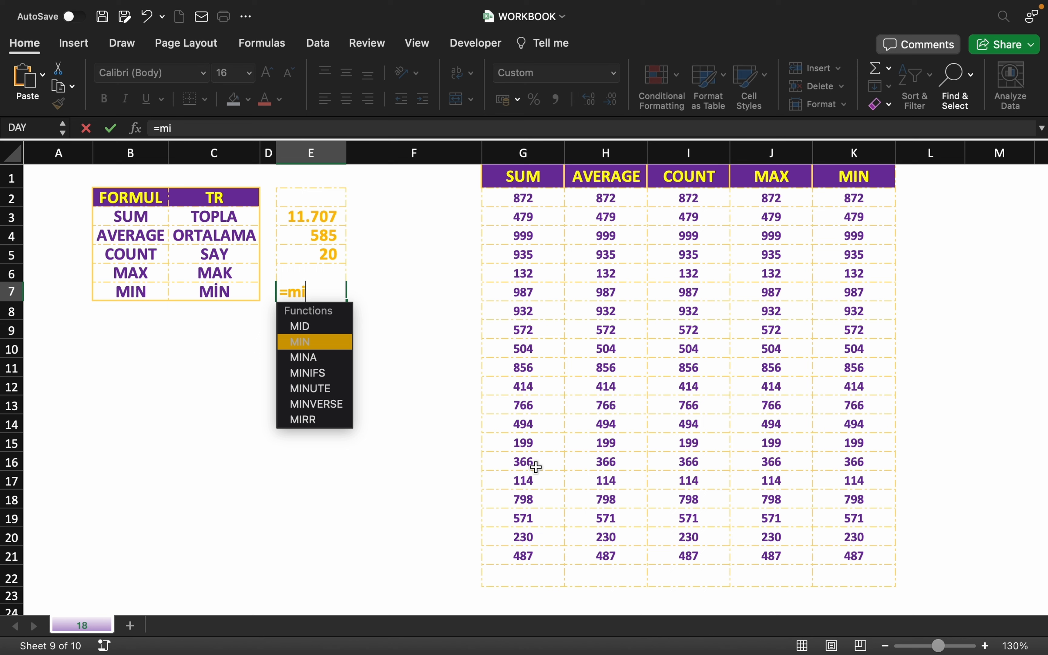
key(Tab)
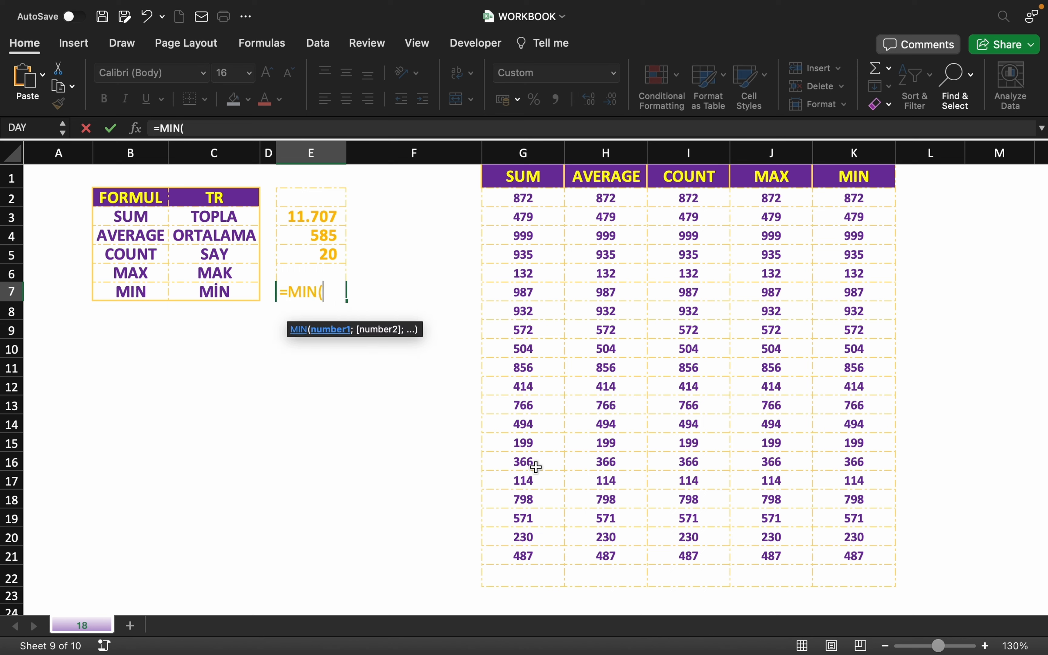
drag(858, 203, 861, 552)
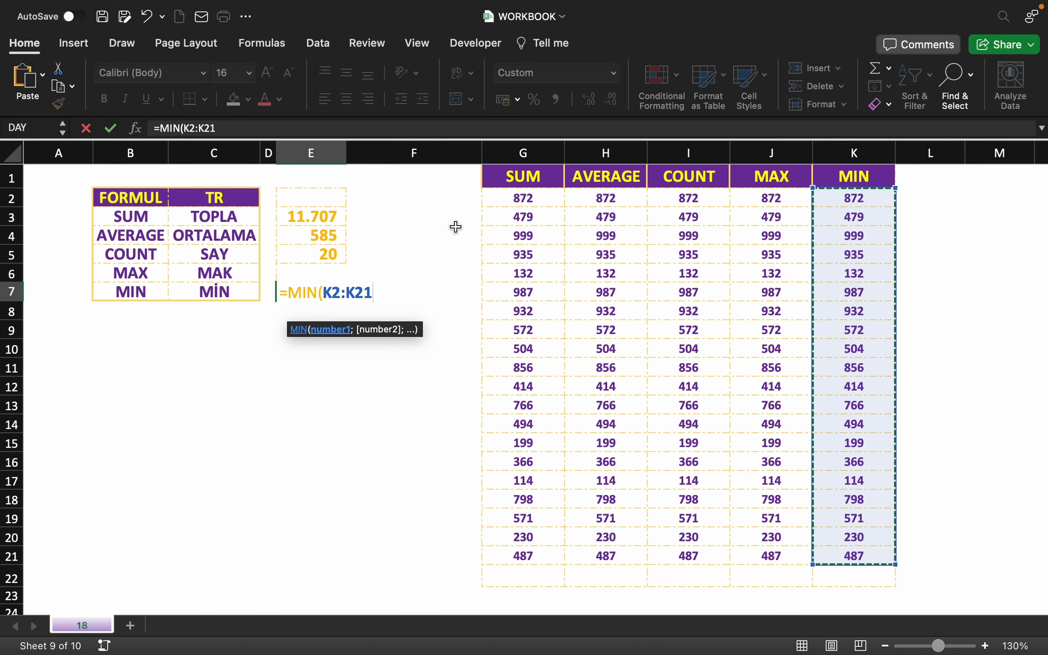
text())
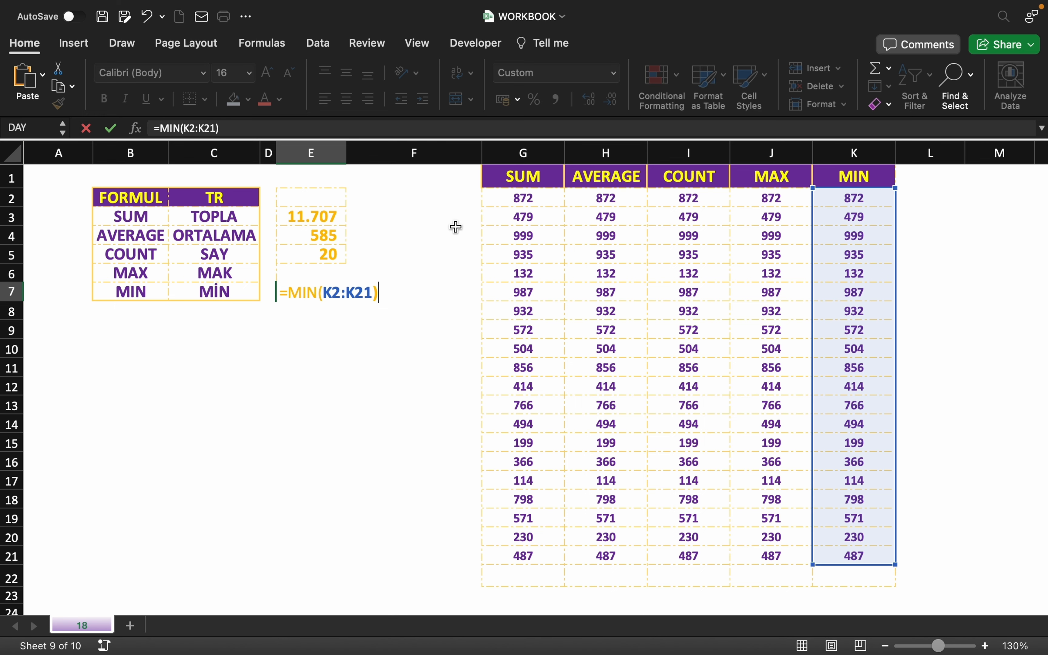
key(Return)
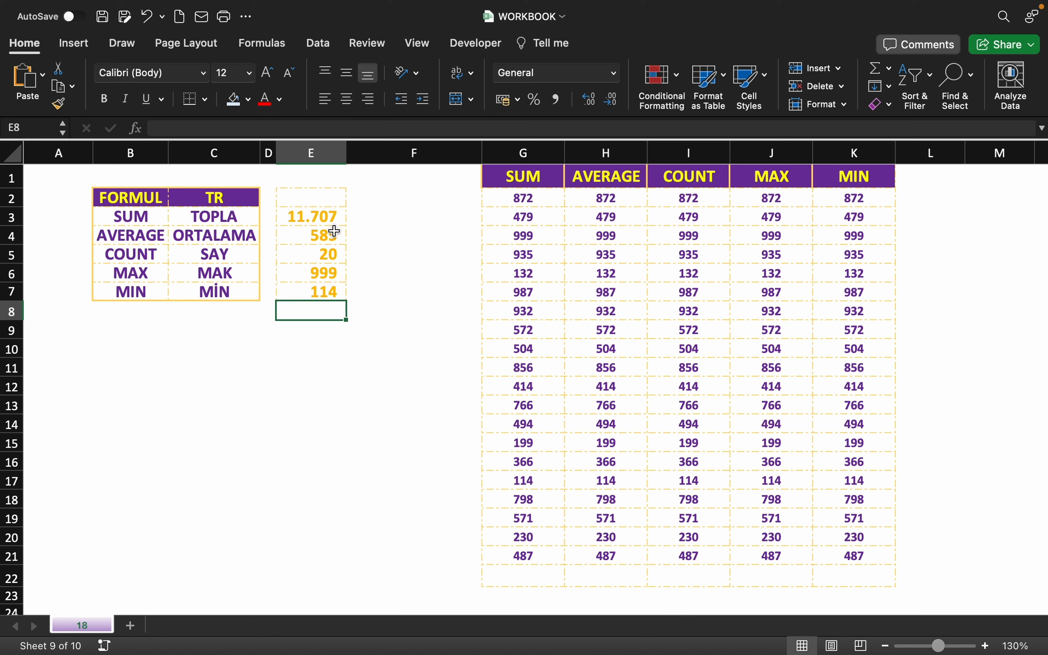
Review the SUM, AVERAGE, COUNT, MAX and MIN formulas in cells E3 to E7 one by one
click(313, 217)
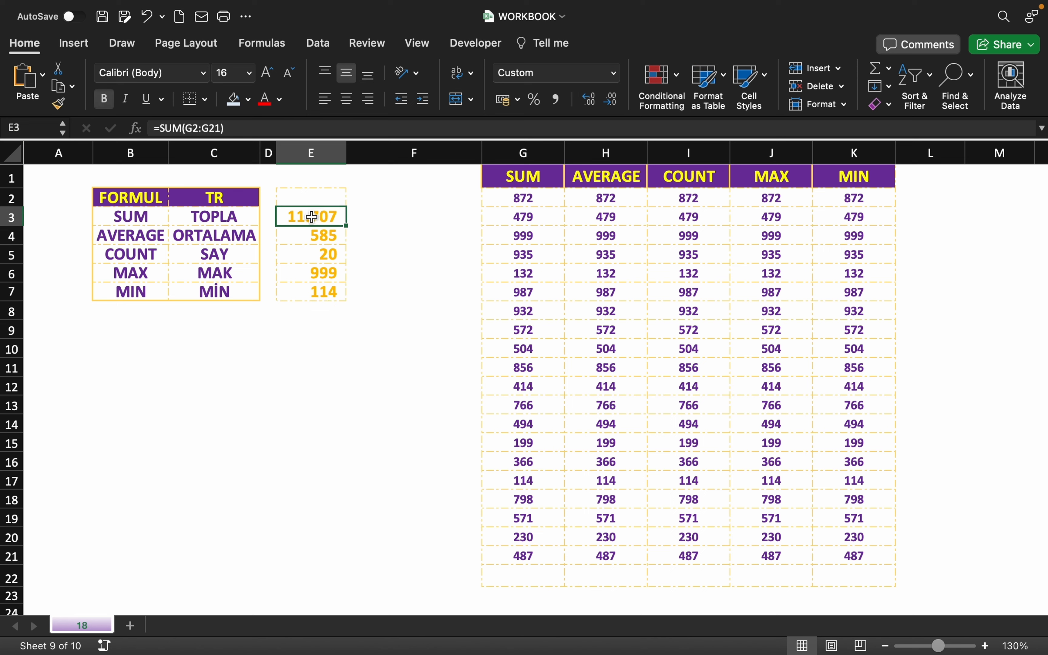
click(314, 236)
click(324, 255)
click(327, 272)
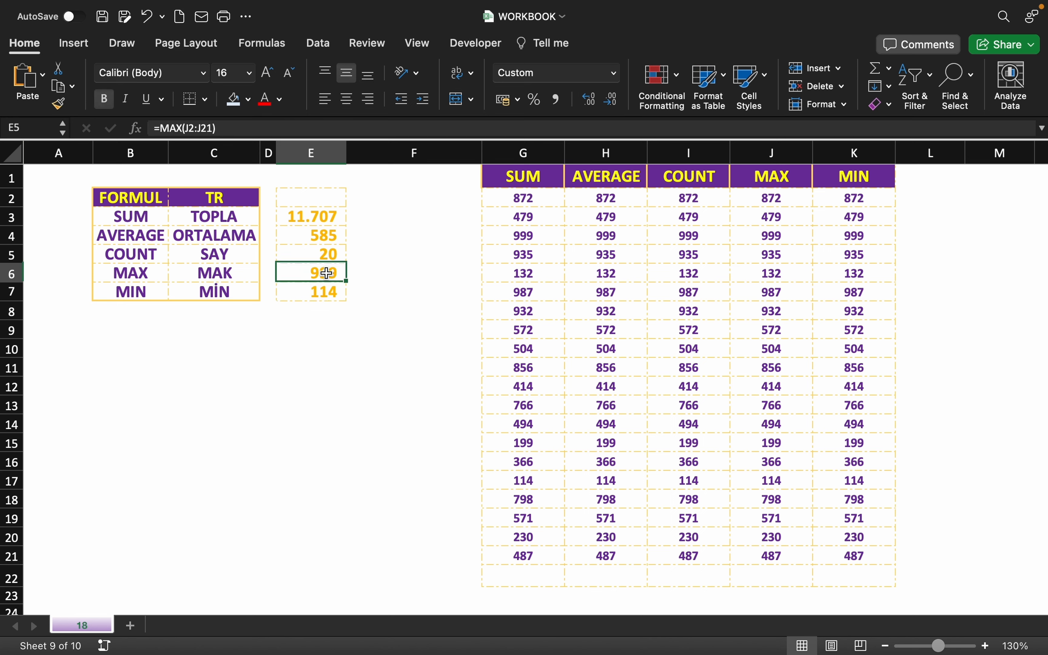
click(325, 291)
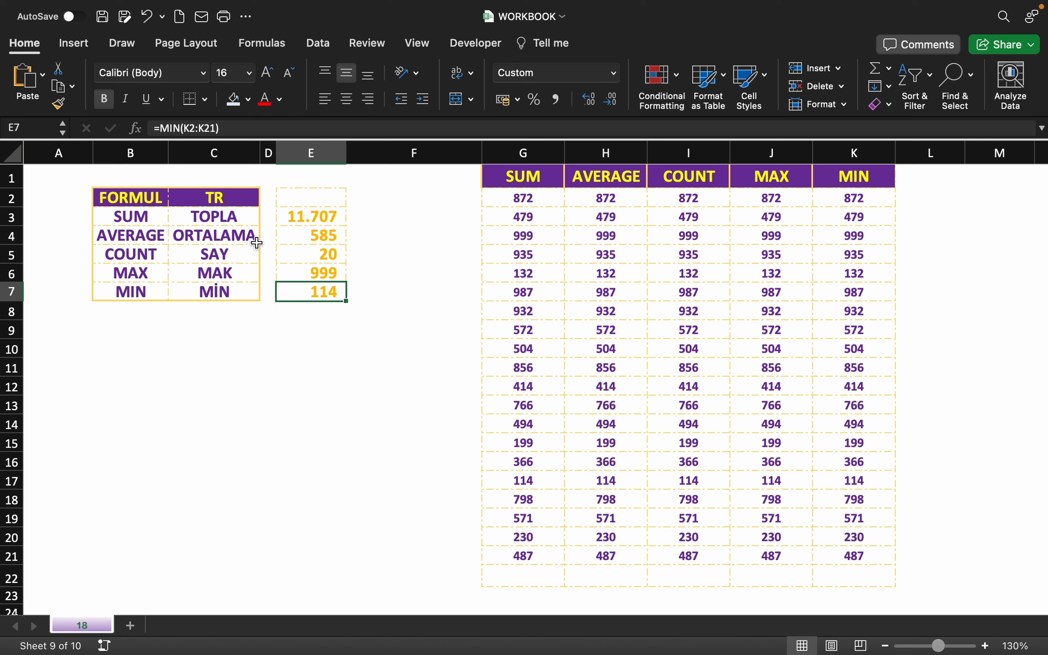
double_click(304, 216)
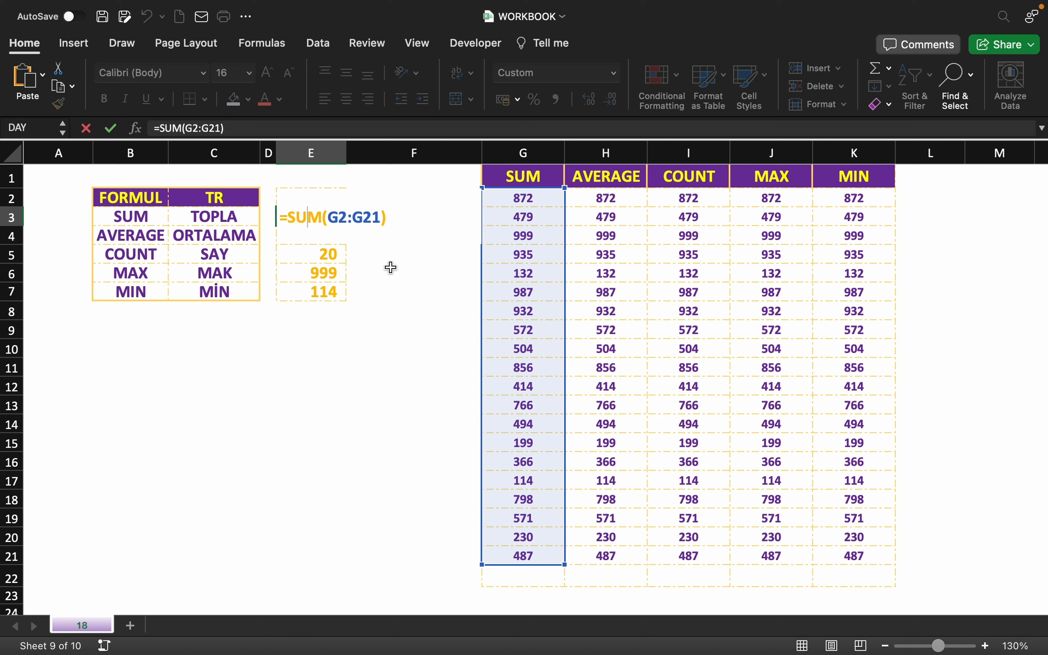
key(Return)
click(323, 236)
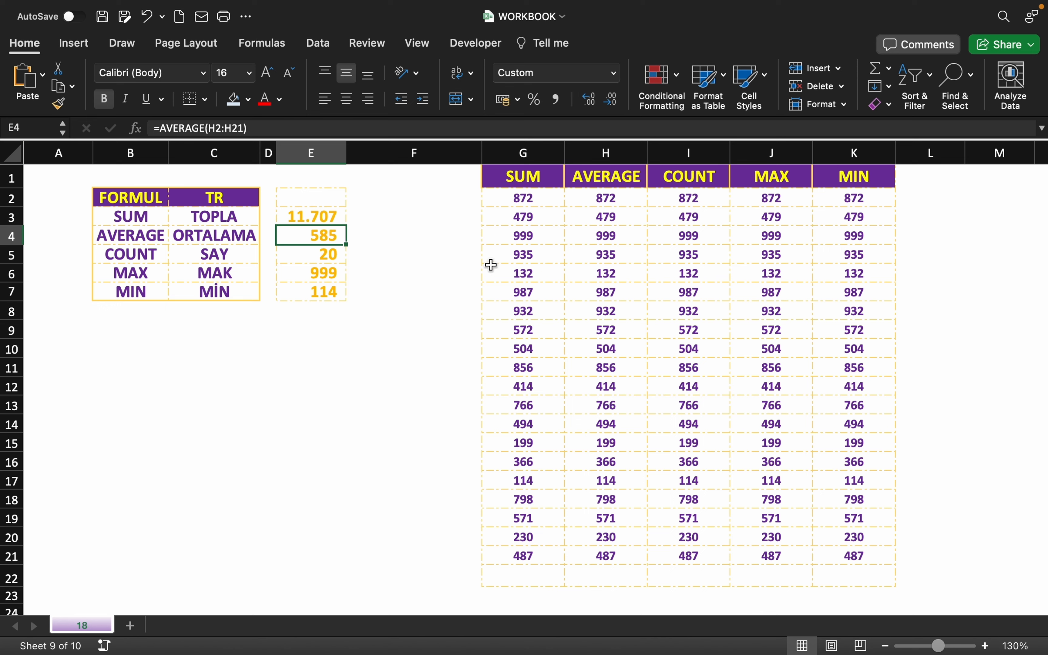
drag(336, 215, 321, 297)
click(587, 268)
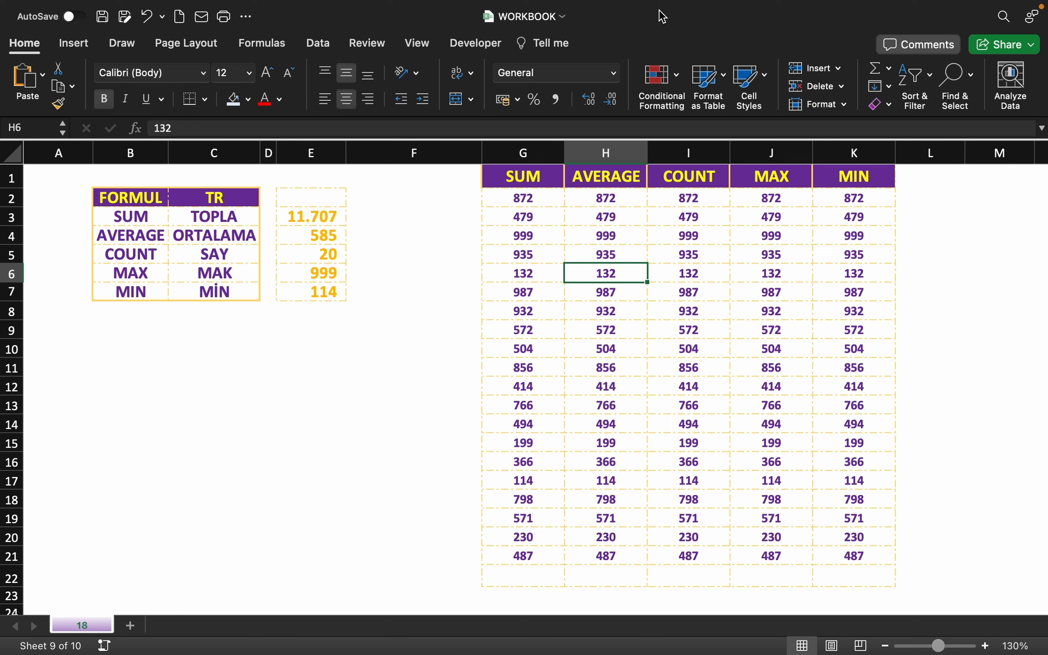
Total the SUM column range G2:G21 in cell G22 with AutoSum's Sum and compare it with cell E3
drag(536, 200, 523, 535)
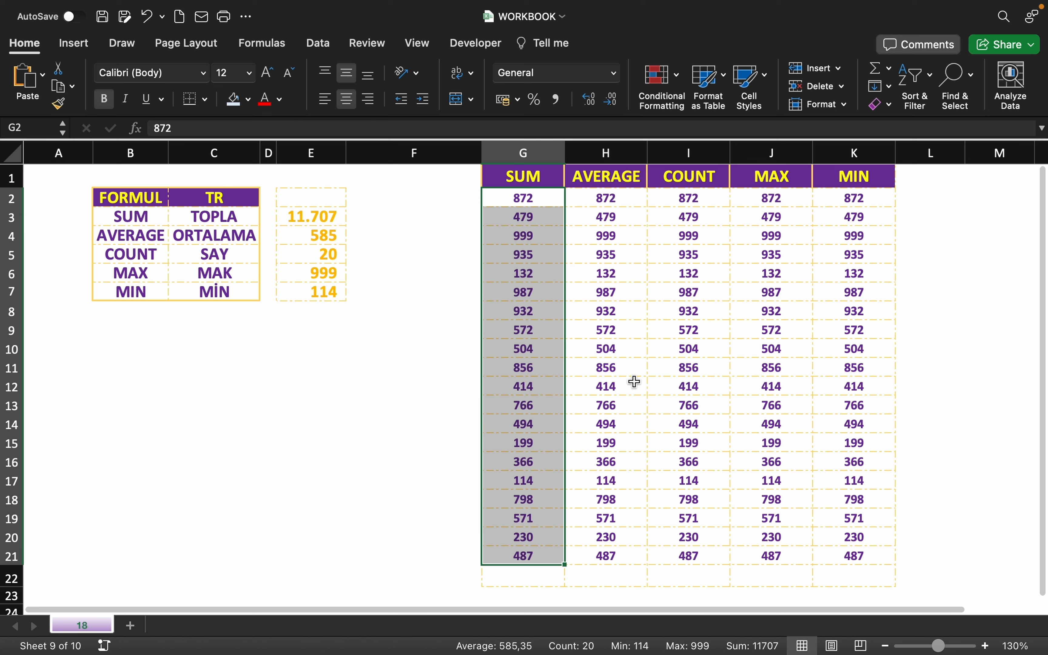
click(891, 68)
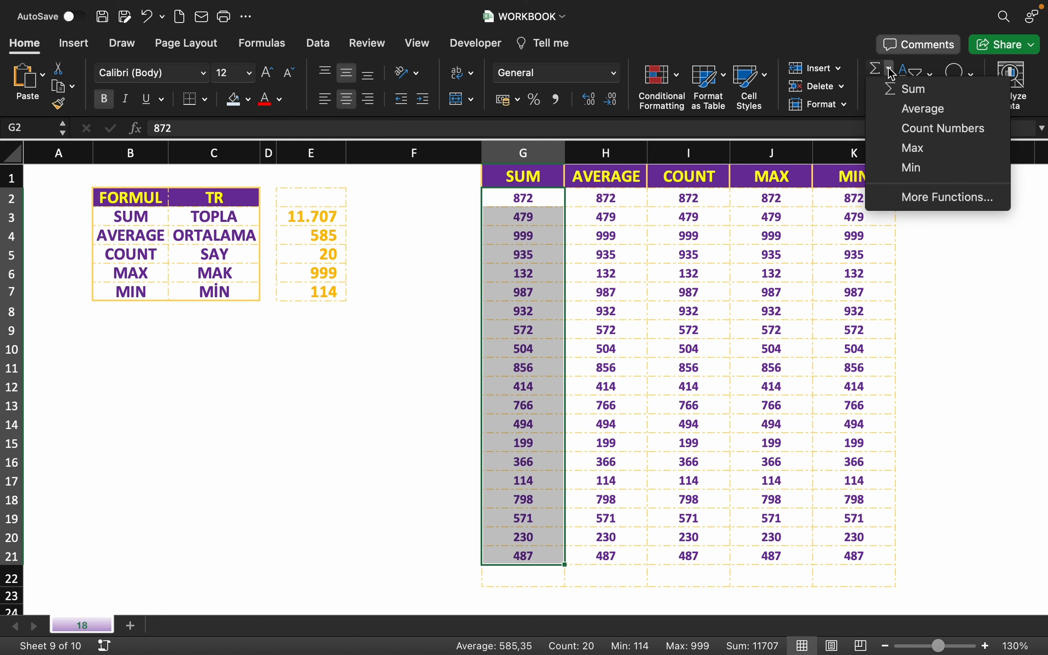
click(922, 91)
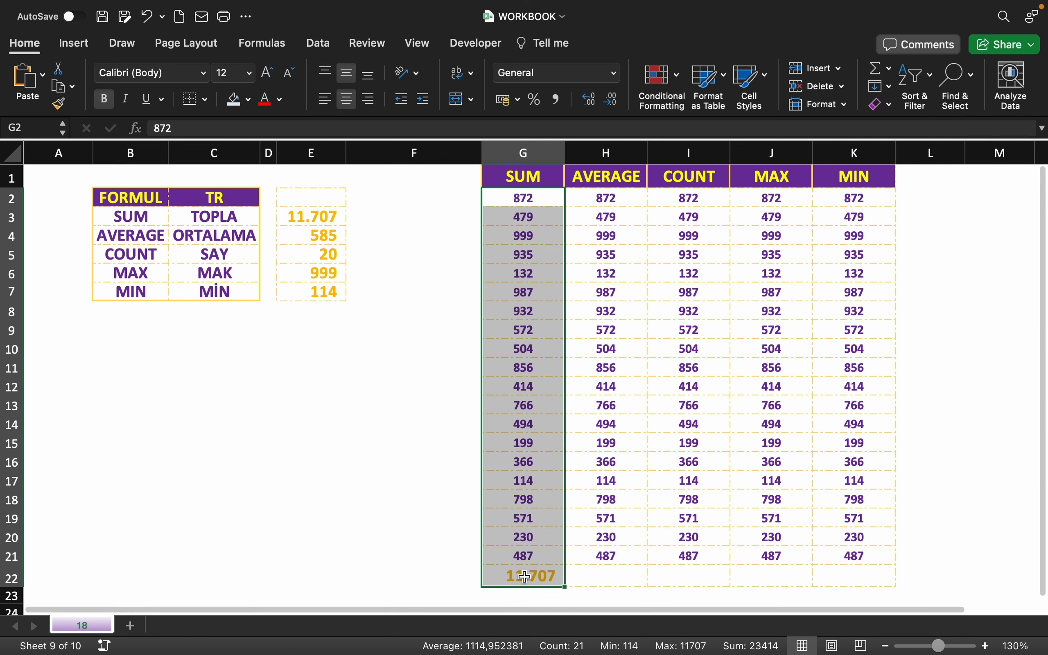
click(525, 576)
click(312, 218)
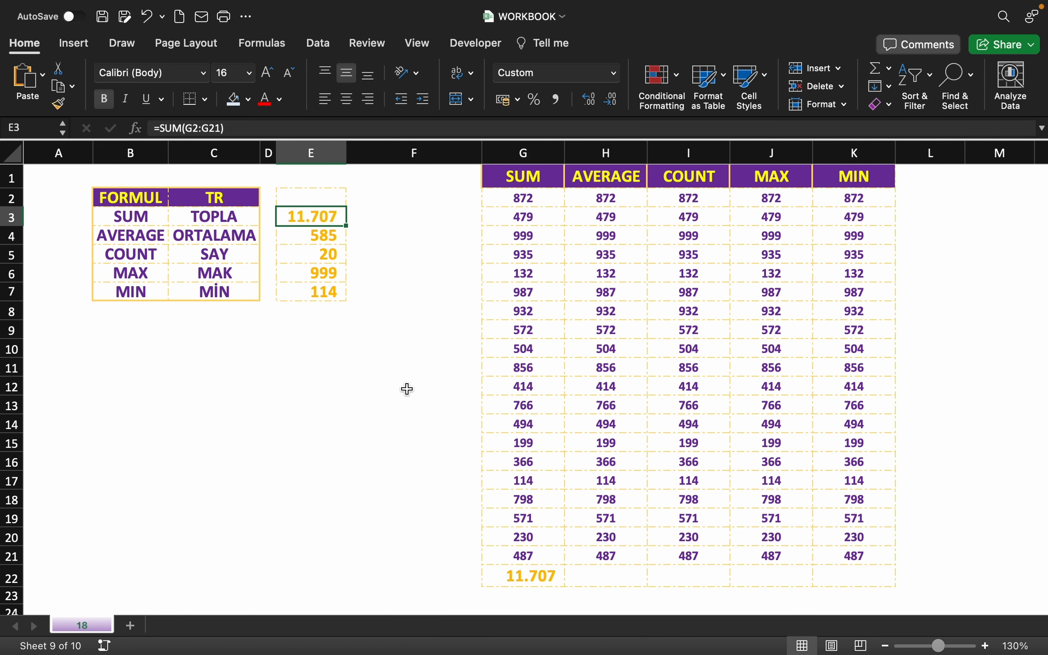
click(528, 578)
Add the average of the AVERAGE column range H2:H21 in cell H22 with AutoSum's Average function
drag(615, 198, 617, 550)
click(890, 69)
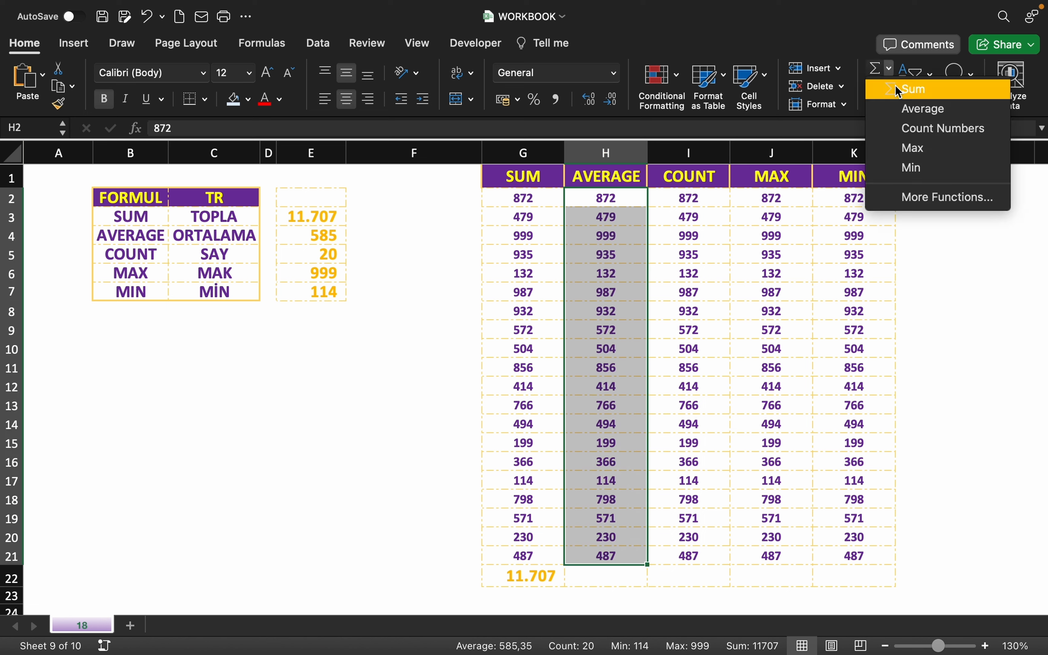
click(914, 111)
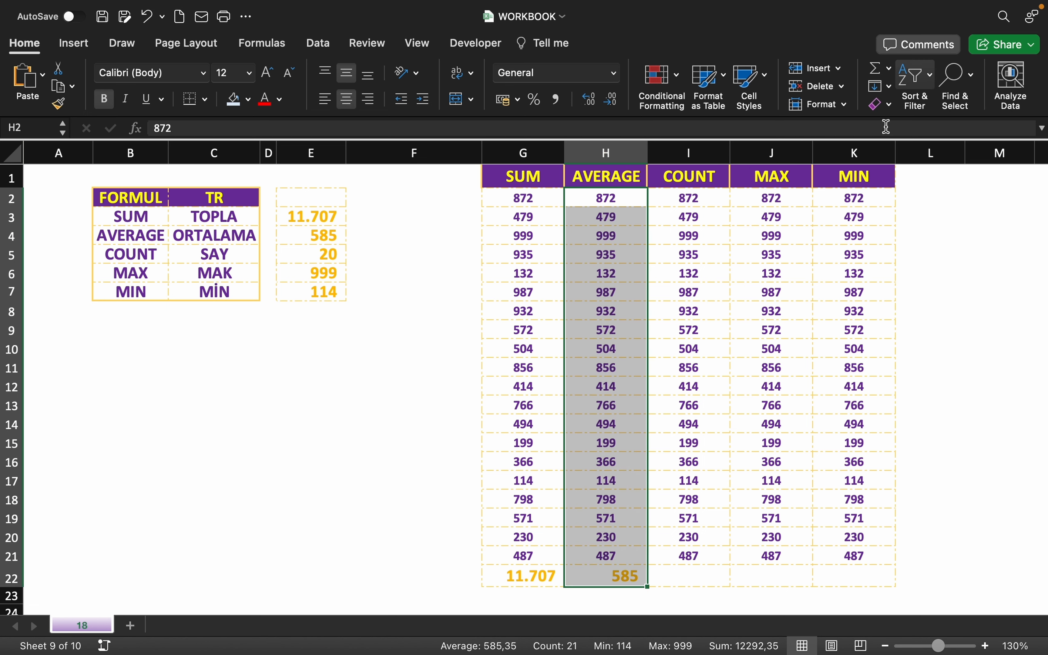
Add the number count of the COUNT column range I2:I21 in cell I22 with AutoSum's Count Numbers function
drag(692, 198, 710, 556)
click(892, 67)
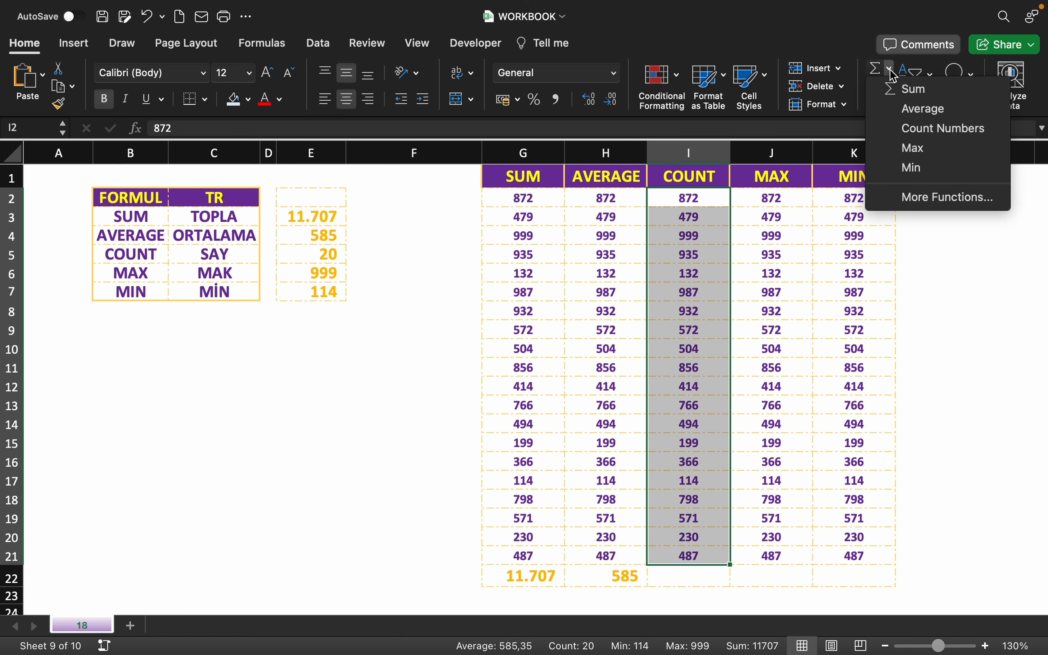
click(932, 128)
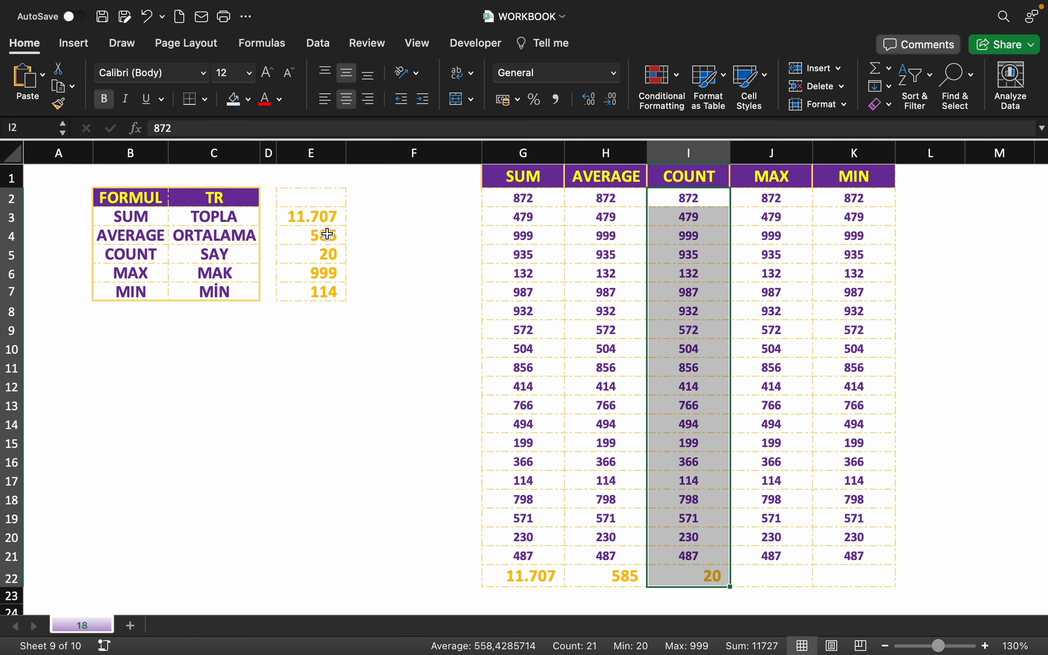
Add the maximum of the MAX column range J2:J21 in cell J22 with AutoSum's Max function
drag(784, 201, 756, 559)
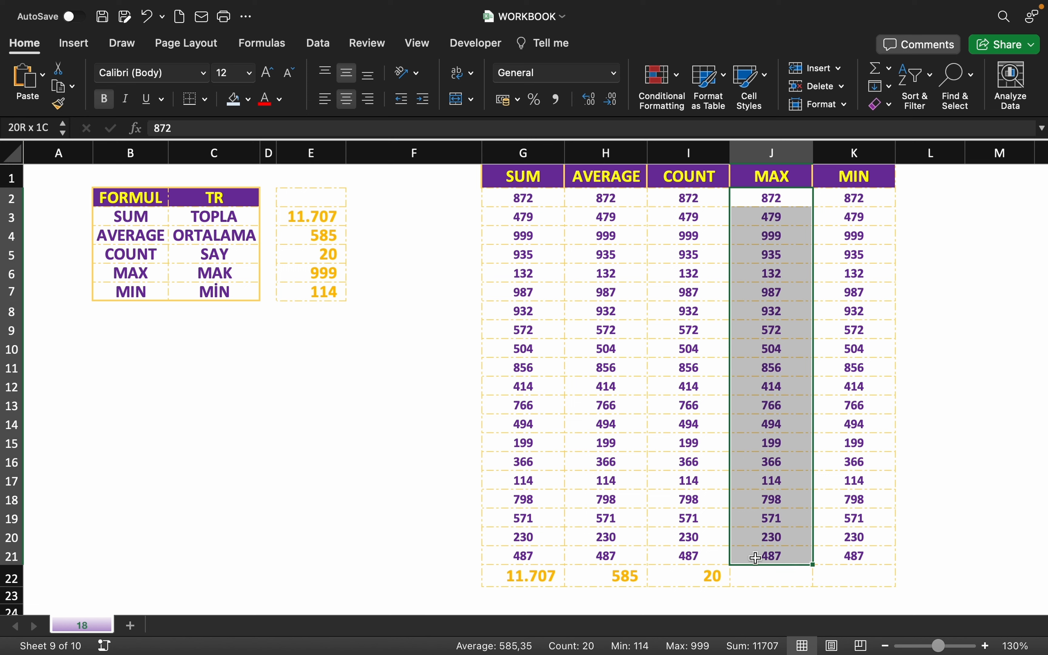
click(890, 68)
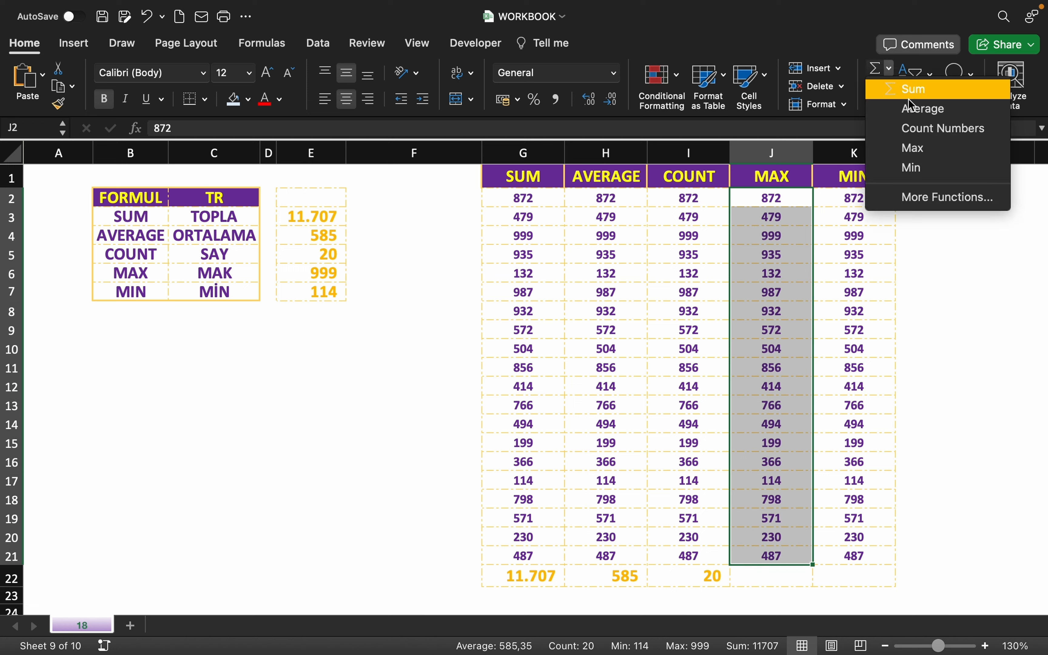
click(915, 148)
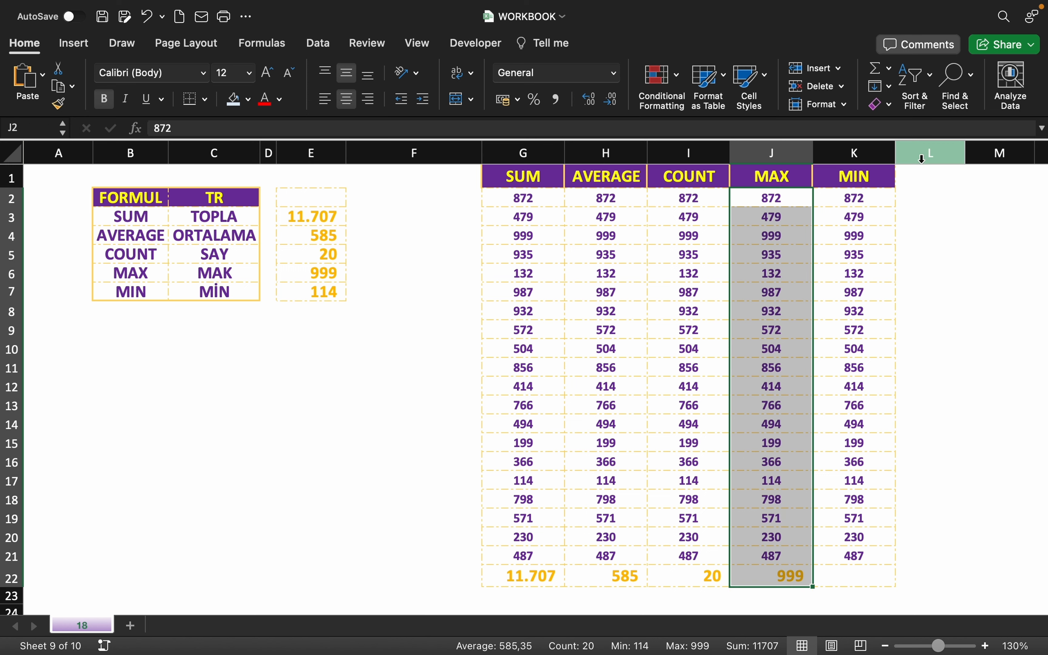
click(757, 575)
Add the minimum of the MIN column range K2:K21 in cell K22 with AutoSum's Min function and check its formula
drag(846, 198, 874, 559)
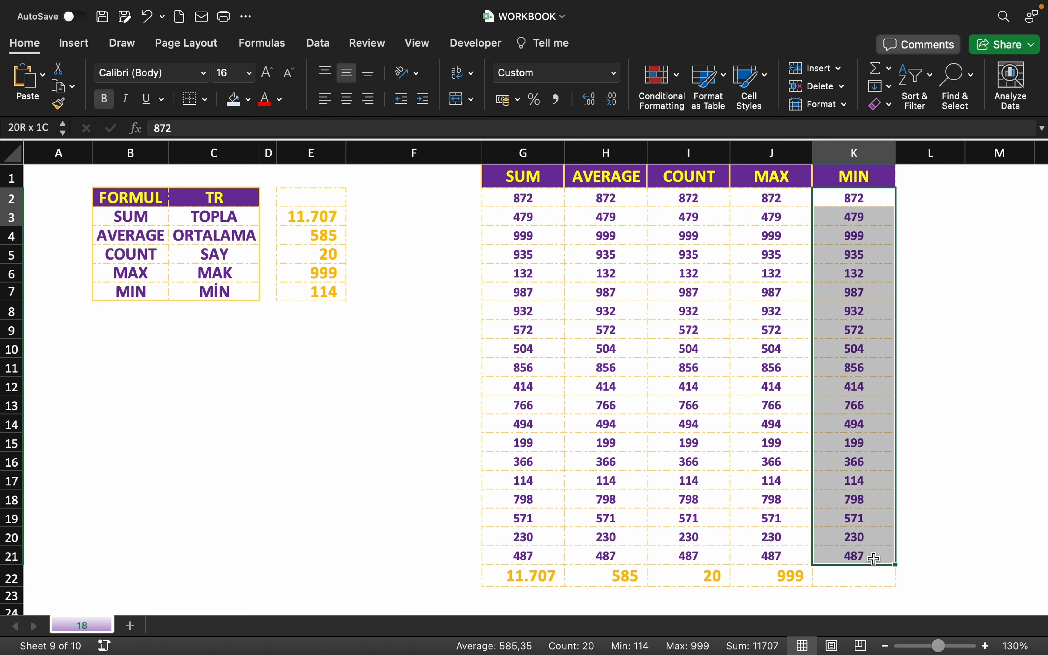
click(888, 70)
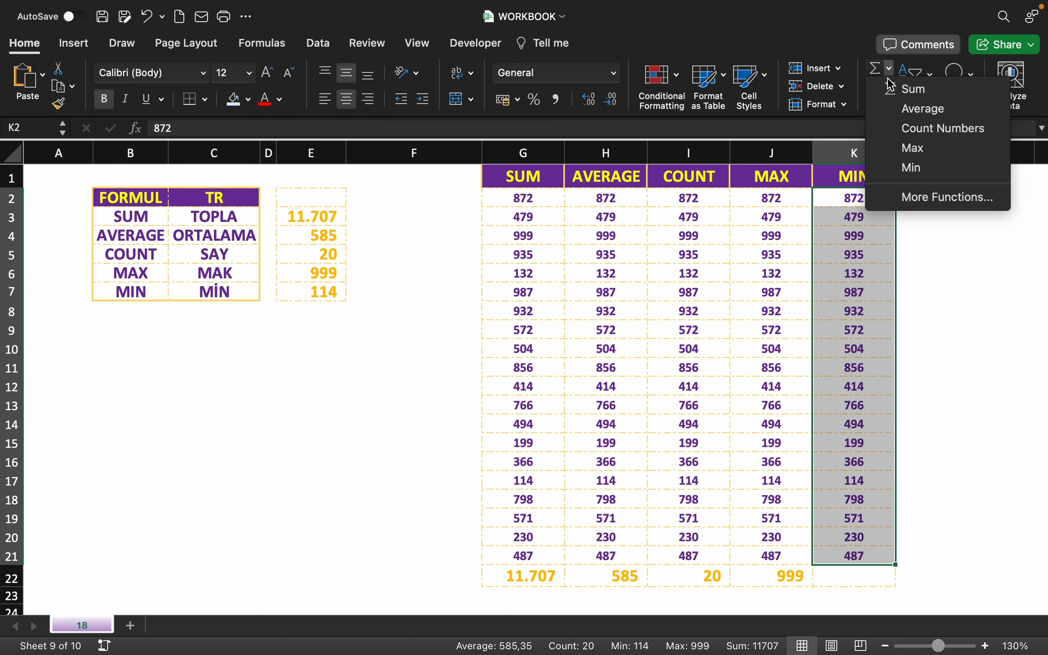
click(909, 173)
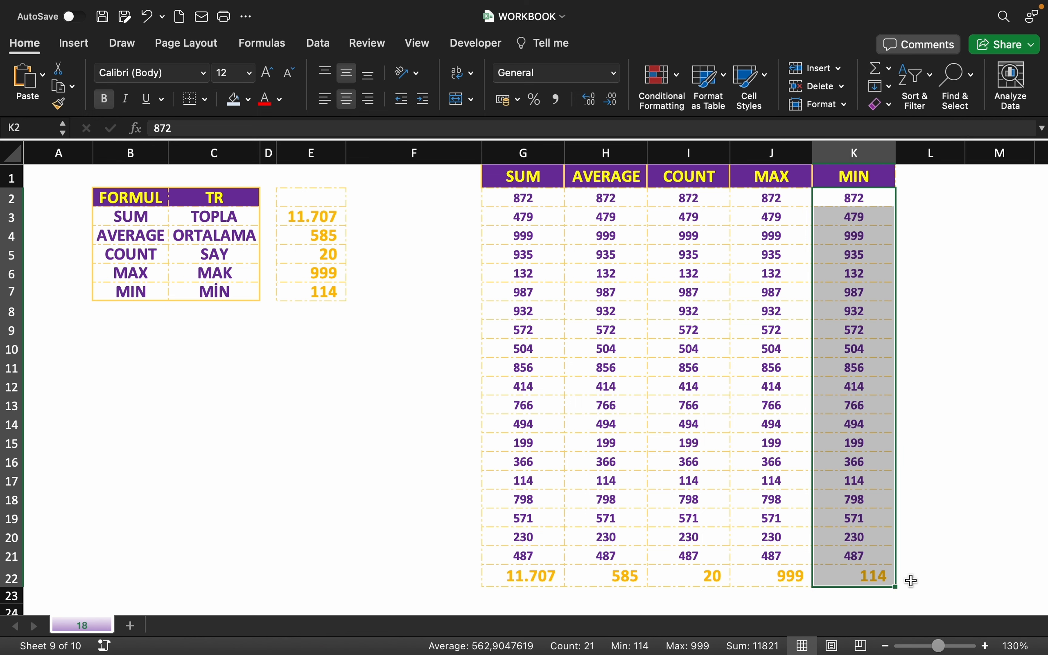
click(865, 573)
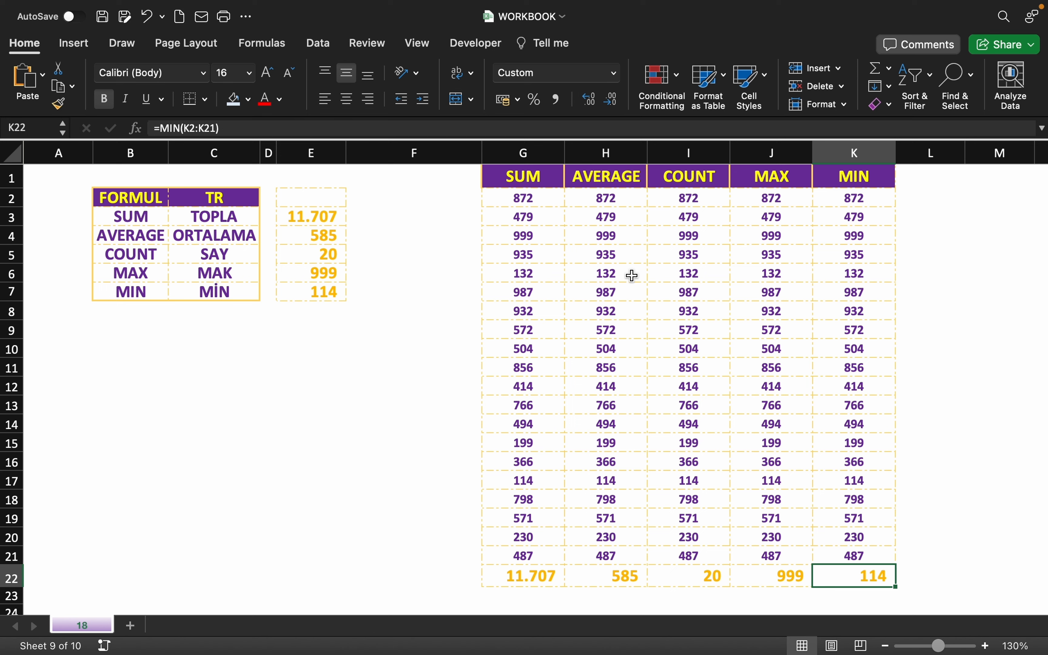
Examine the status bar statistics for the SUM column range G2:G21 and review which status bar calculations are enabled
click(615, 254)
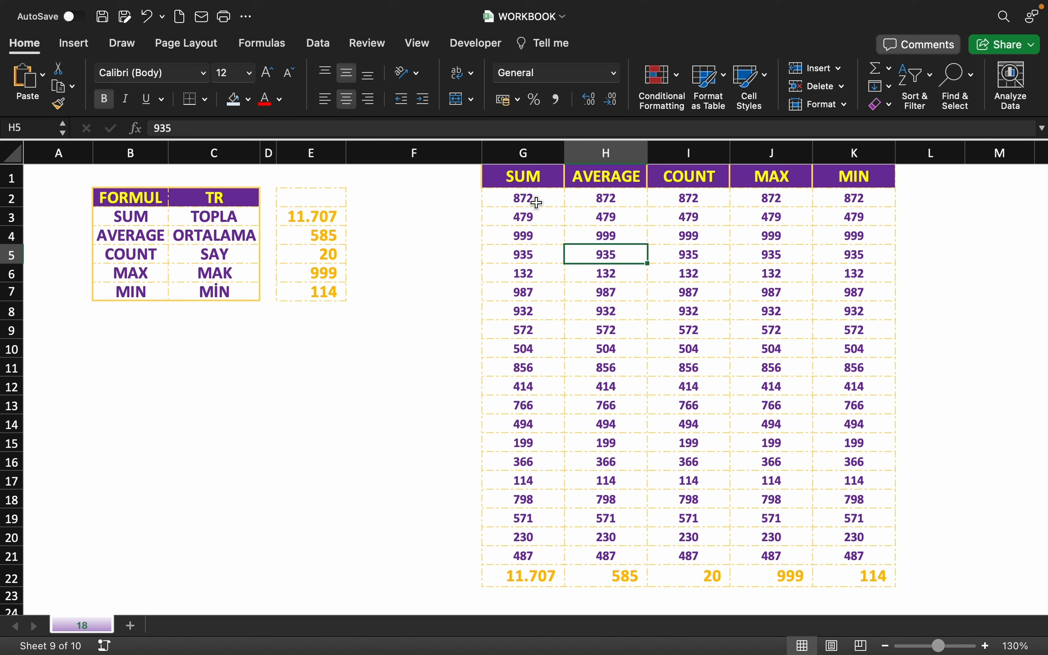
drag(537, 202, 527, 557)
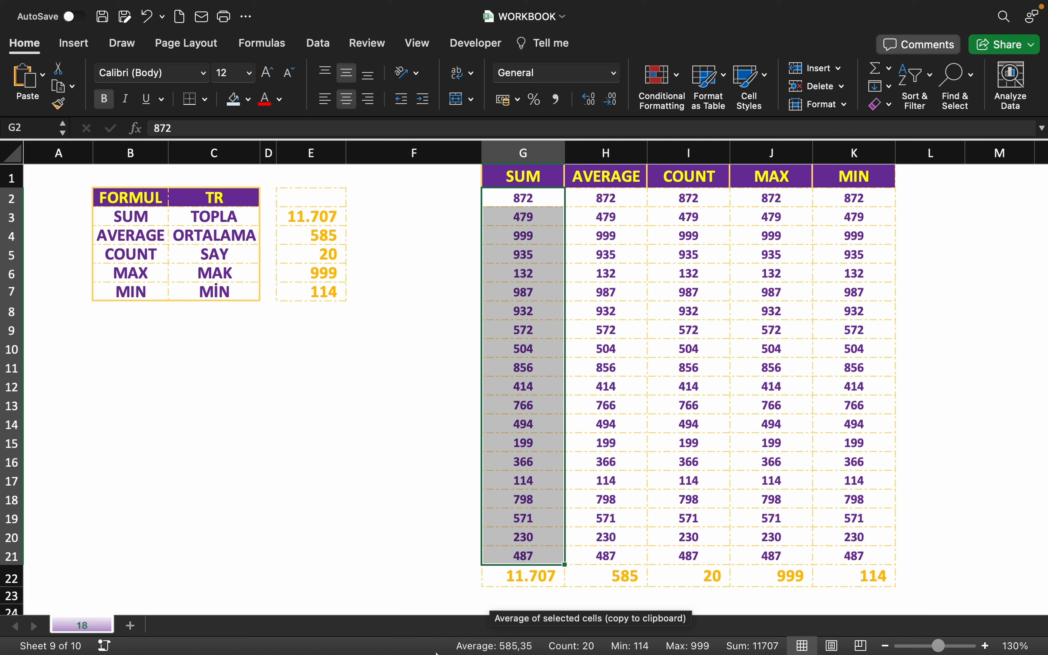
click(527, 502)
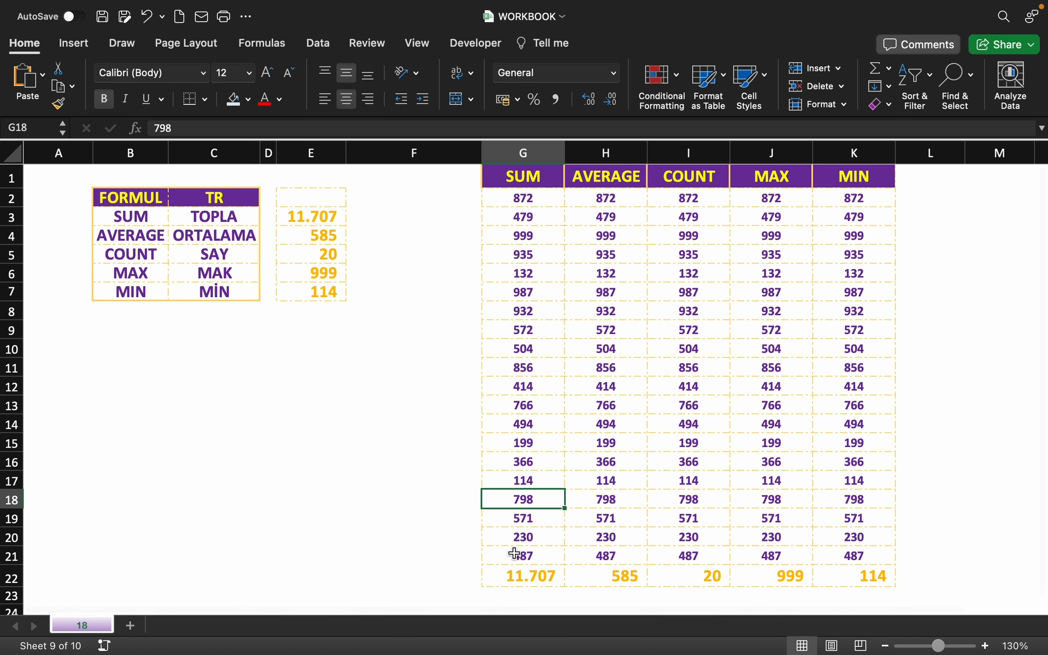
right_click(461, 650)
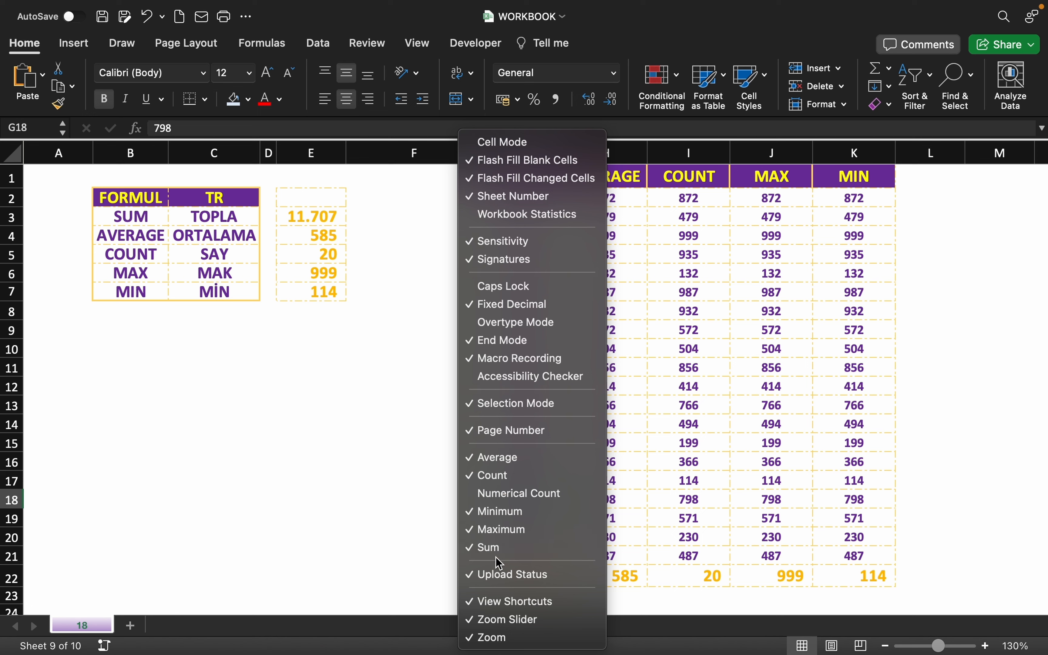
click(760, 288)
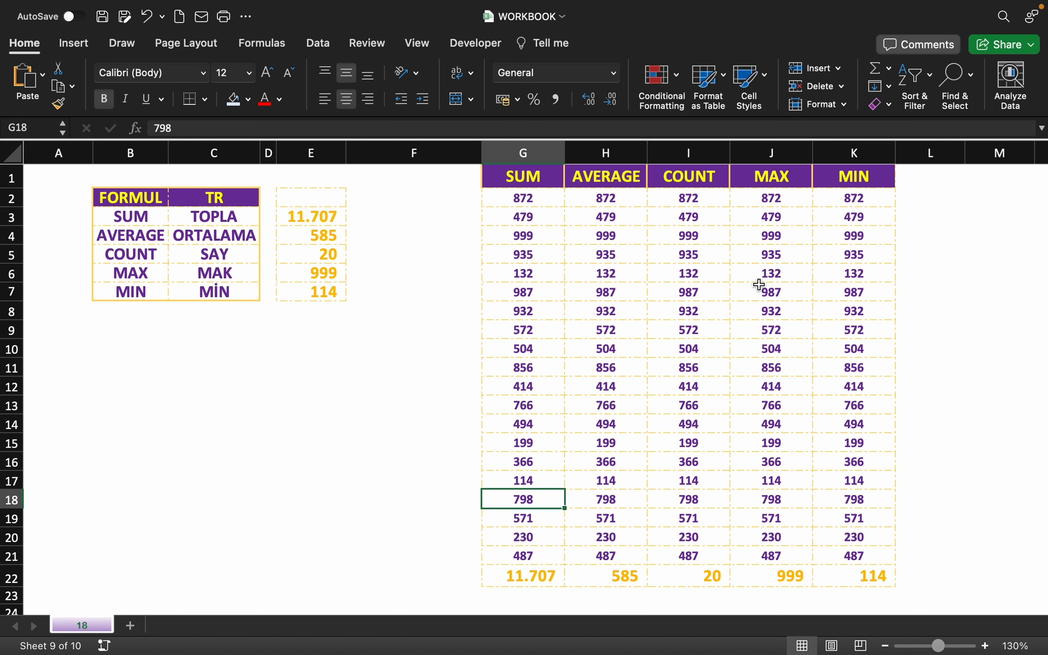